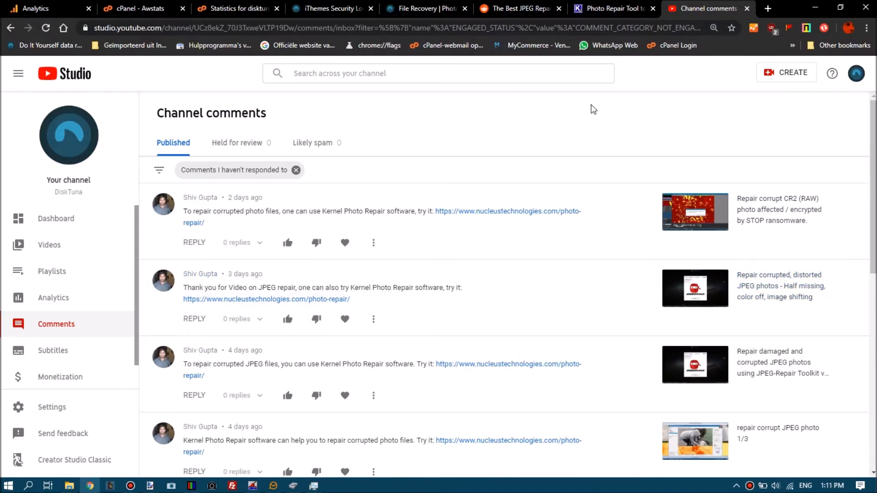
Step: Review the Reddit post on the best JPEG repair tool, the Kernel Photo Repair product page and the channel comments promoting it
{"action": "left_click", "coordinate": [505, 8]}
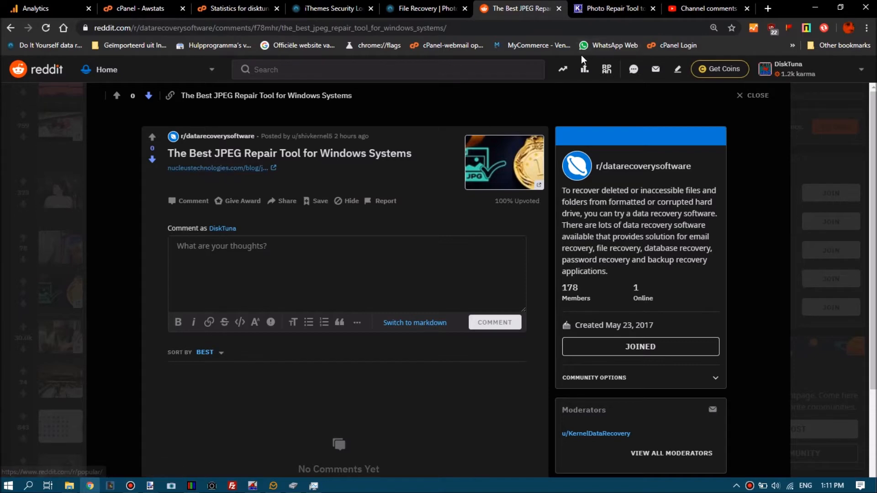
{"action": "left_click", "coordinate": [607, 8]}
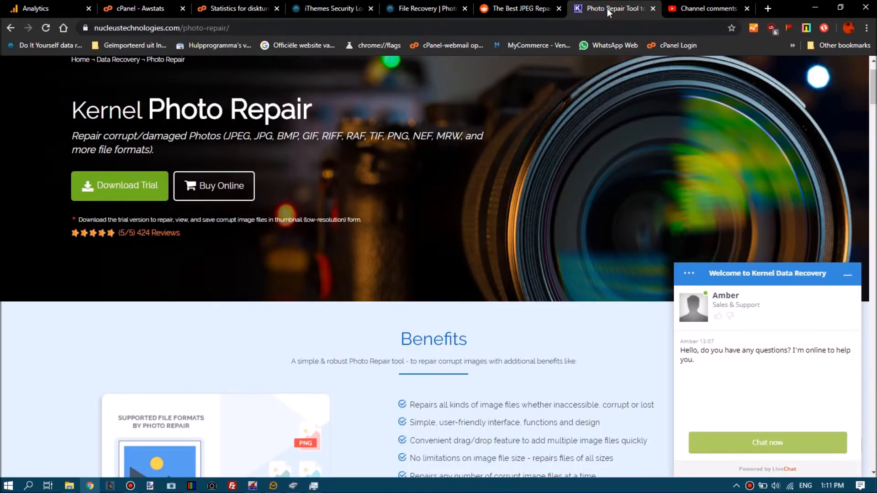
{"action": "left_click", "coordinate": [521, 9]}
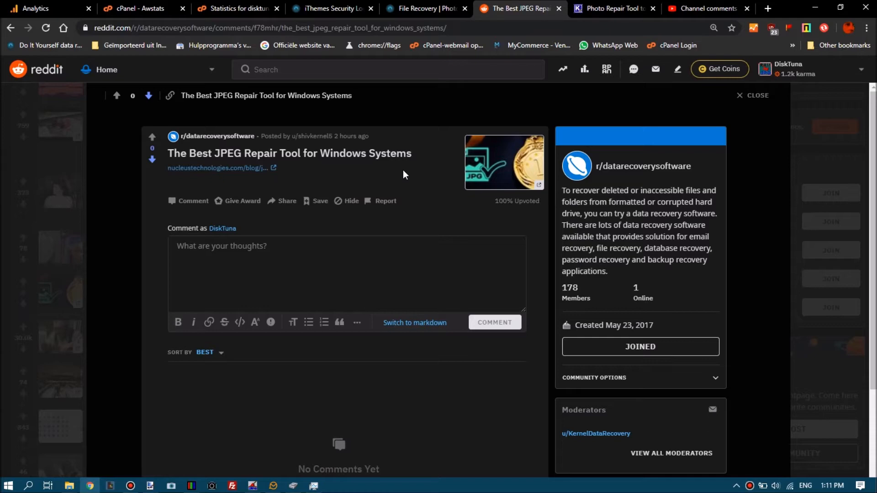
{"action": "left_click", "coordinate": [612, 8]}
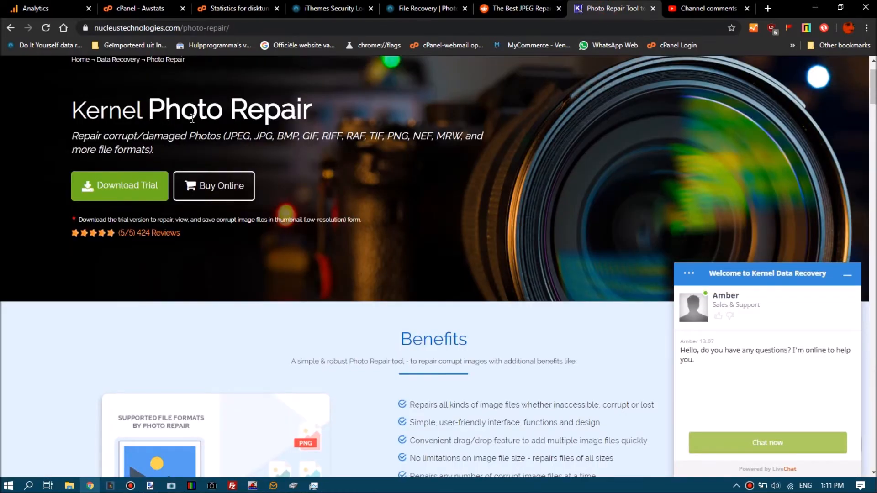
{"action": "left_click", "coordinate": [516, 8]}
{"action": "left_click", "coordinate": [599, 9]}
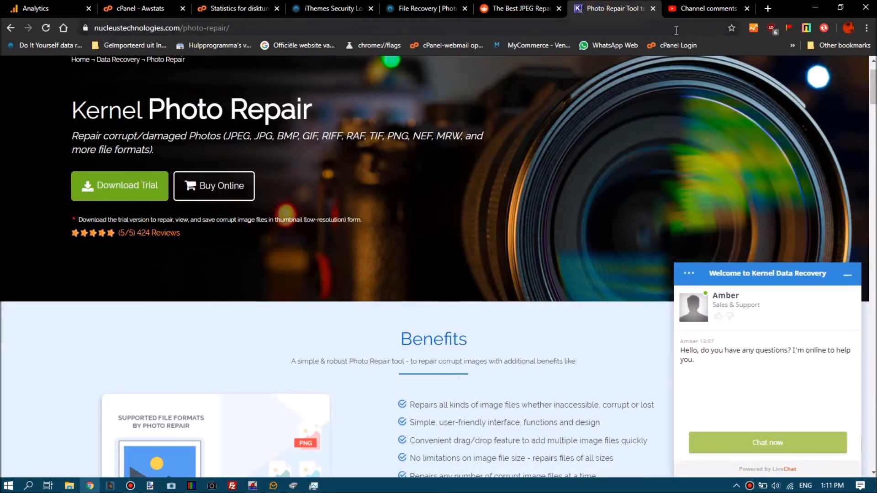
{"action": "left_click", "coordinate": [702, 9]}
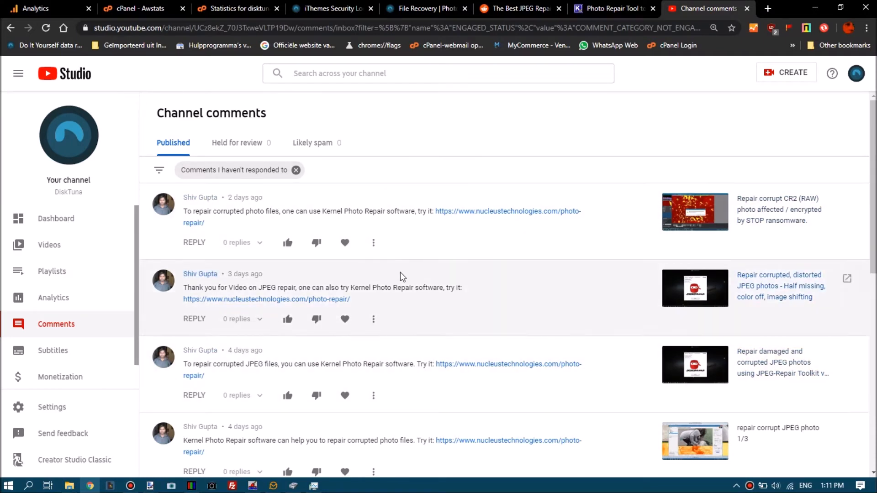
Step: Minimize the browser, launch Kernel Photo Repair and move its window aside to make room on the desktop
{"action": "left_click", "coordinate": [815, 8]}
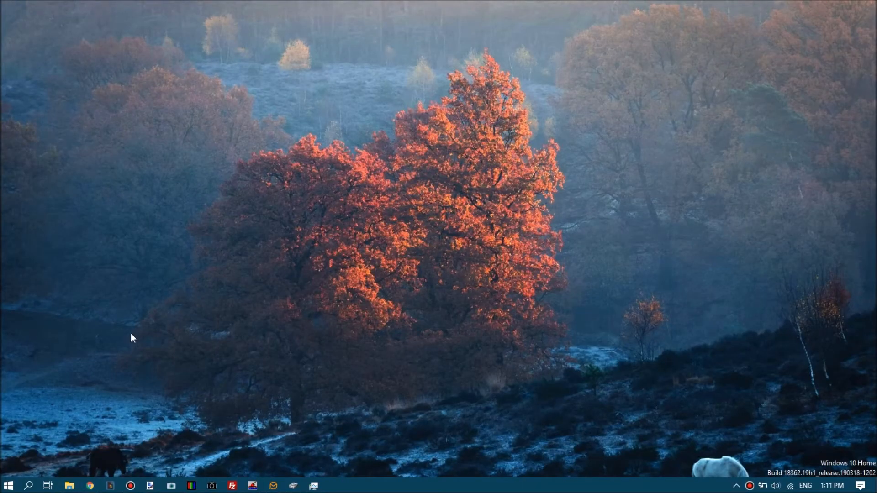
{"action": "left_click", "coordinate": [9, 486]}
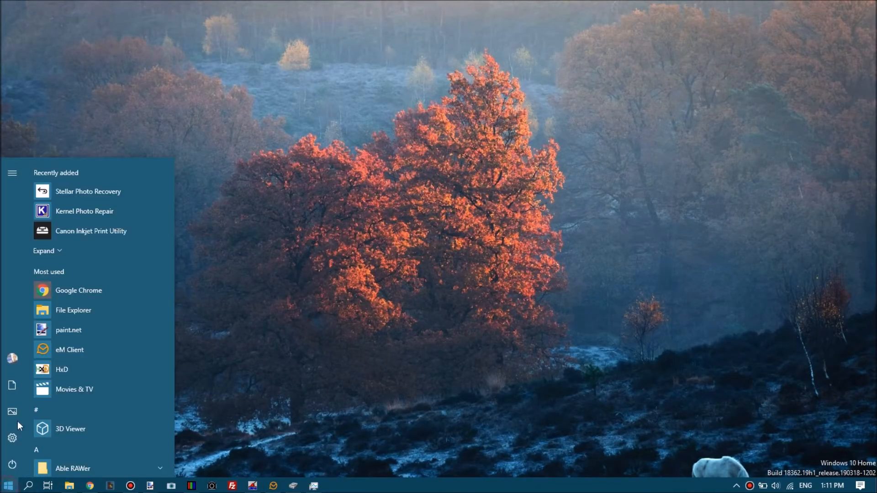
{"action": "left_click", "coordinate": [67, 209]}
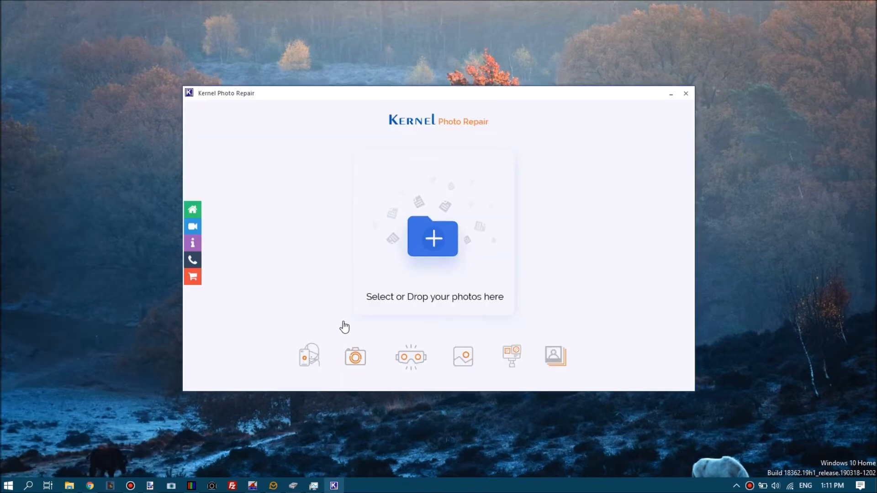
{"action": "left_click_drag", "start_coordinate": [561, 96], "coordinate": [732, 22]}
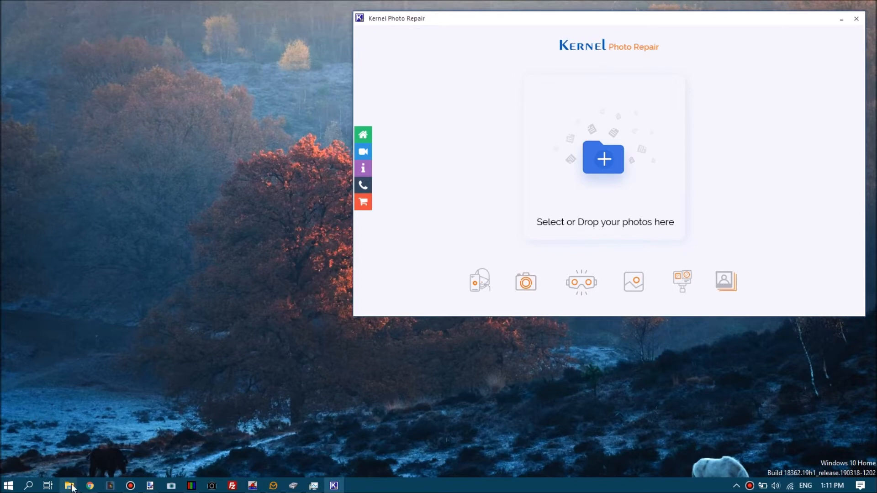
Step: Close two of the spare Recovered folder windows in File Explorer
{"action": "mouse_move", "coordinate": [73, 489]}
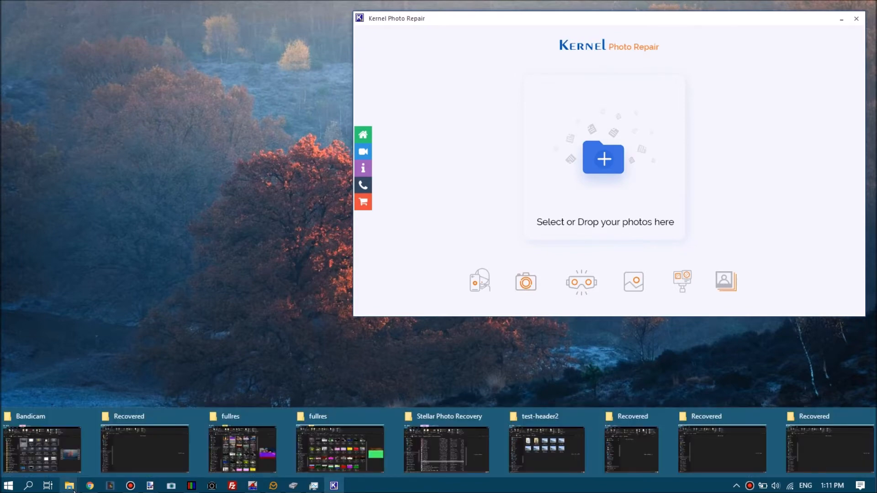
{"action": "left_click", "coordinate": [760, 416]}
{"action": "left_click", "coordinate": [867, 413]}
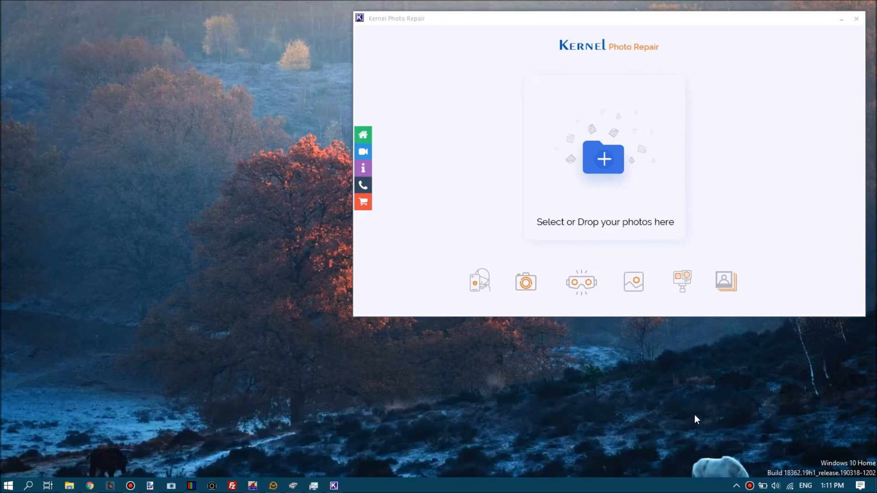
Step: Open the CR2 folder in C:\testbatch and narrow its window to expose the drop area of Kernel Photo Repair
{"action": "mouse_move", "coordinate": [70, 487]}
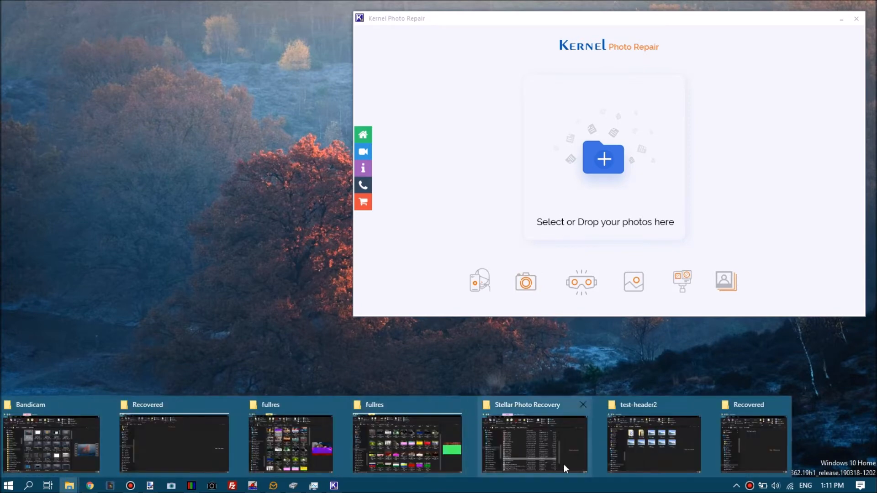
{"action": "left_click", "coordinate": [658, 455]}
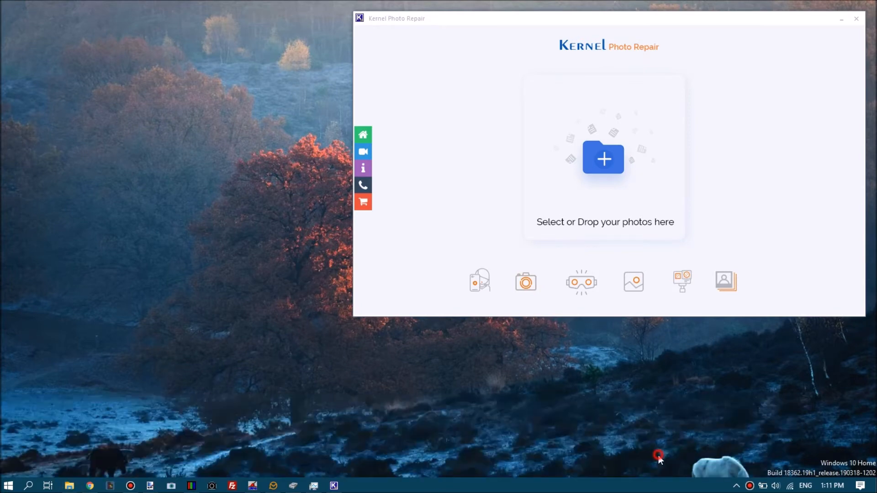
{"action": "left_click", "coordinate": [54, 97]}
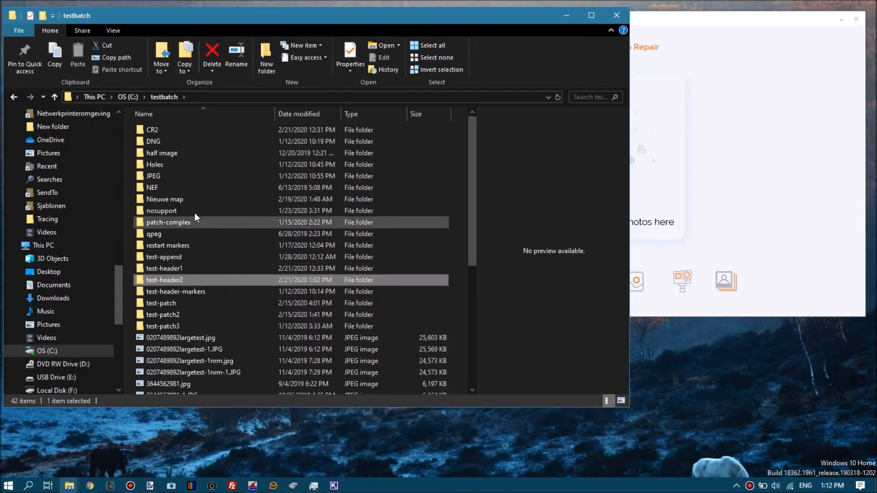
{"action": "mouse_move", "coordinate": [203, 212]}
{"action": "double_click", "coordinate": [160, 131]}
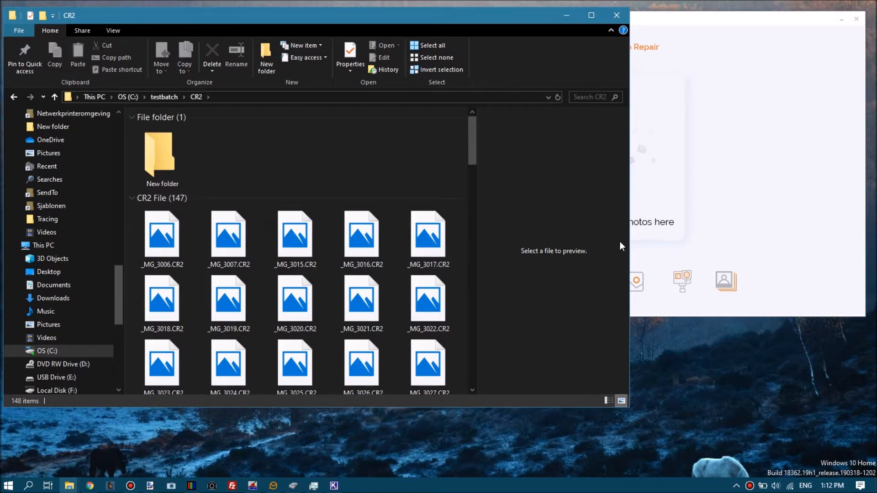
{"action": "left_click_drag", "start_coordinate": [630, 251], "coordinate": [545, 251]}
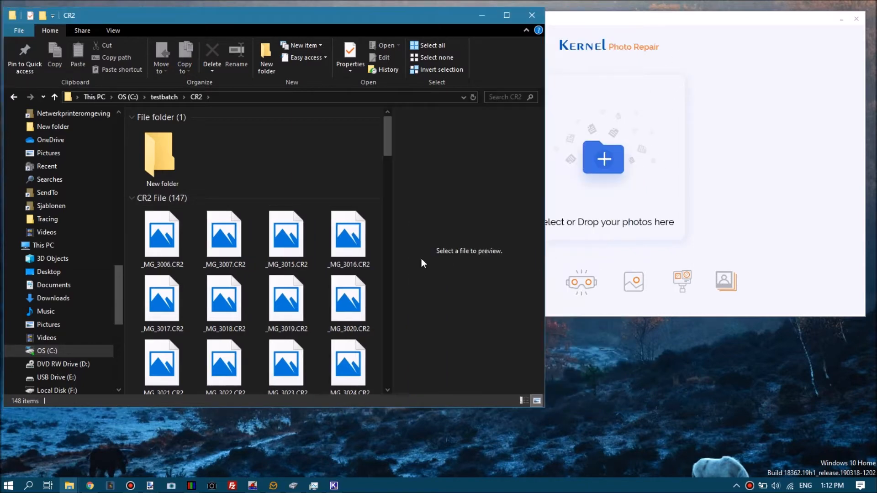
{"action": "left_click", "coordinate": [740, 19]}
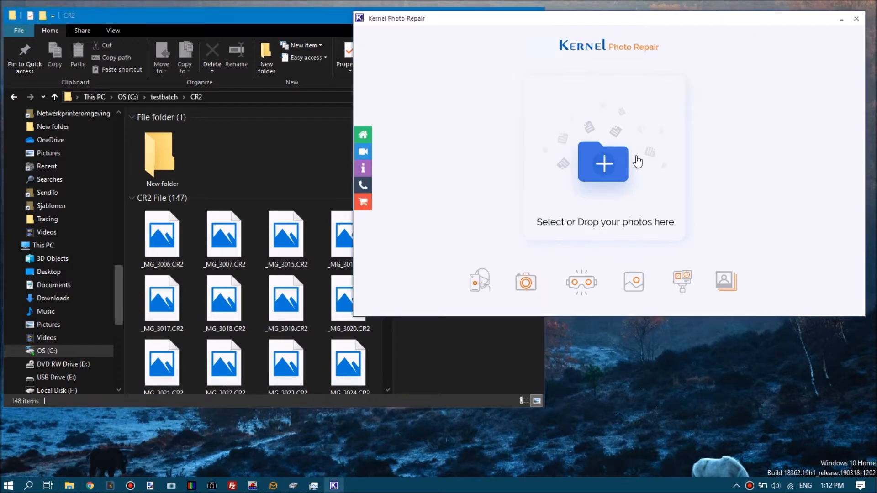
Step: Add the 16 photos from _MG_3006.CR2 through _MG_3028.CR2 to Kernel Photo Repair's file list
{"action": "left_click", "coordinate": [185, 242]}
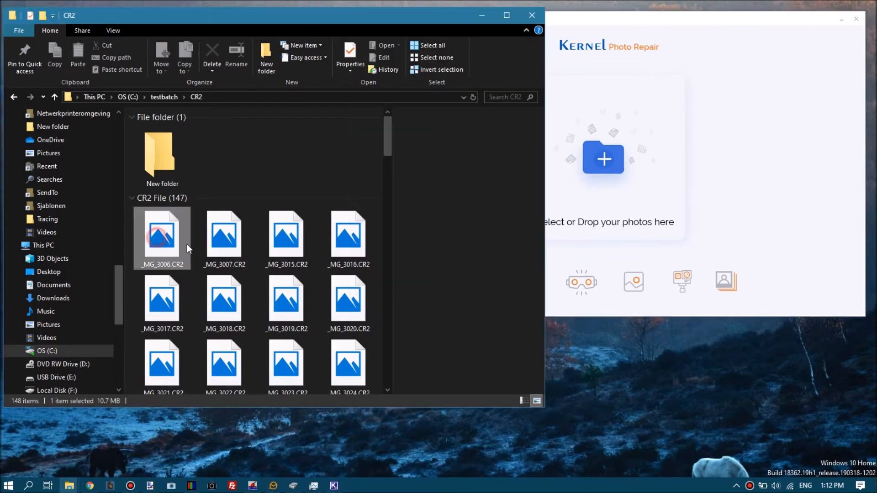
{"action": "scroll", "coordinate": [229, 229], "scroll_direction": "down", "scroll_amount": 5}
{"action": "scroll", "coordinate": [257, 237], "scroll_direction": "down", "scroll_amount": 15}
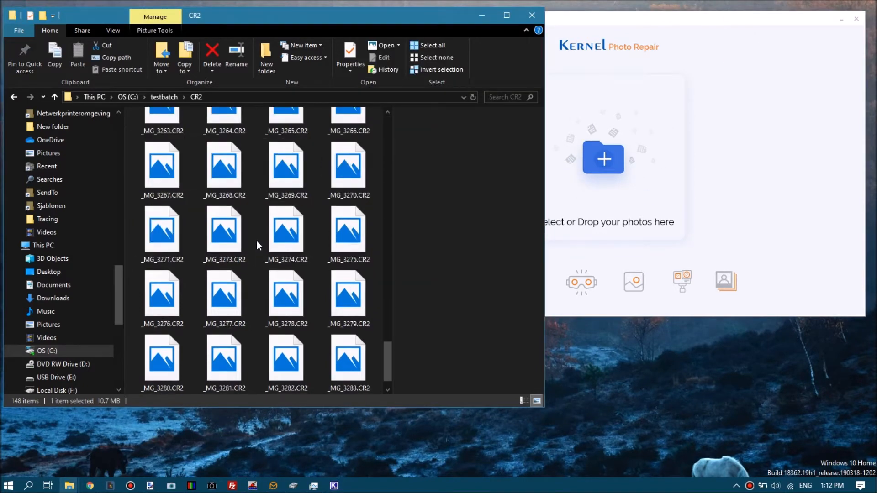
{"action": "scroll", "coordinate": [257, 241], "scroll_direction": "up", "scroll_amount": 20}
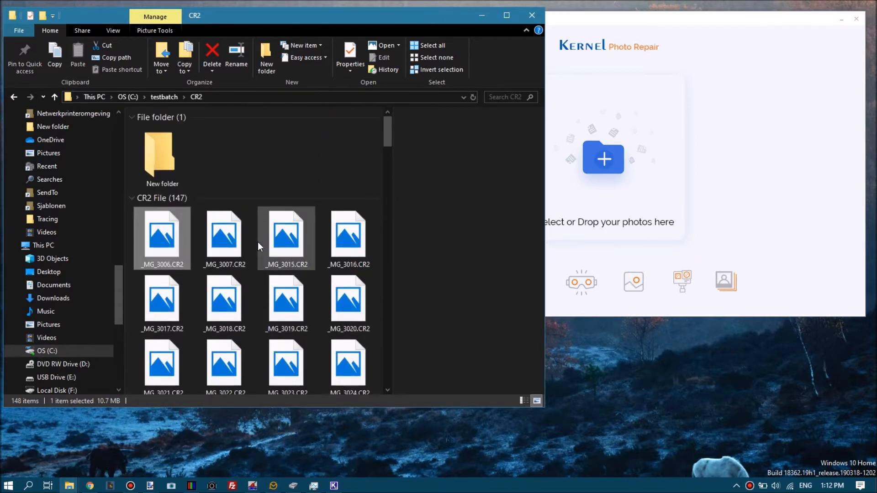
{"action": "scroll", "coordinate": [383, 319], "scroll_direction": "down", "scroll_amount": 1}
{"action": "left_click", "coordinate": [348, 297], "text": "shift"}
{"action": "left_click_drag", "start_coordinate": [348, 297], "coordinate": [595, 163]}
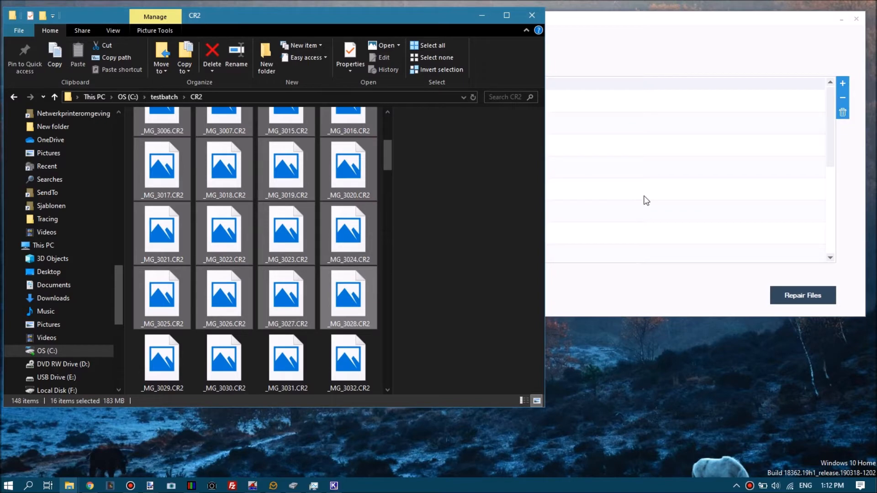
{"action": "left_click", "coordinate": [635, 22]}
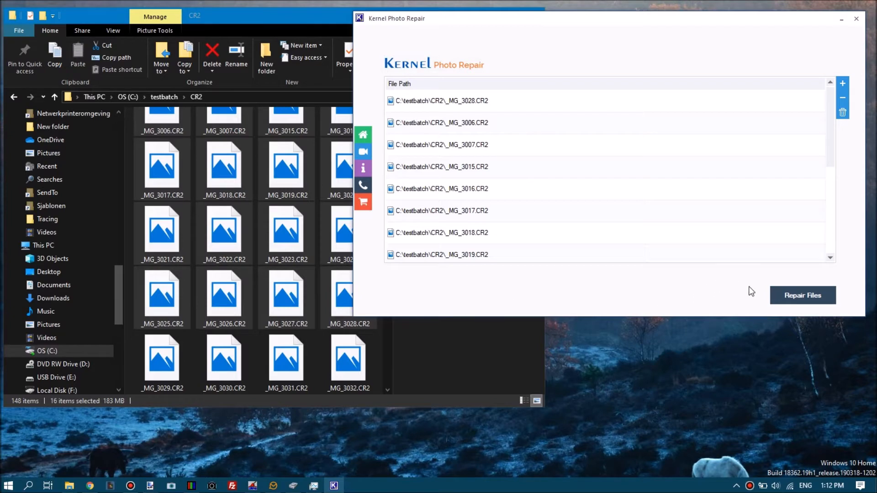
Step: Start repairing the listed CR2 files, continuing with the trial version and accepting the demo limitation
{"action": "left_click", "coordinate": [800, 298]}
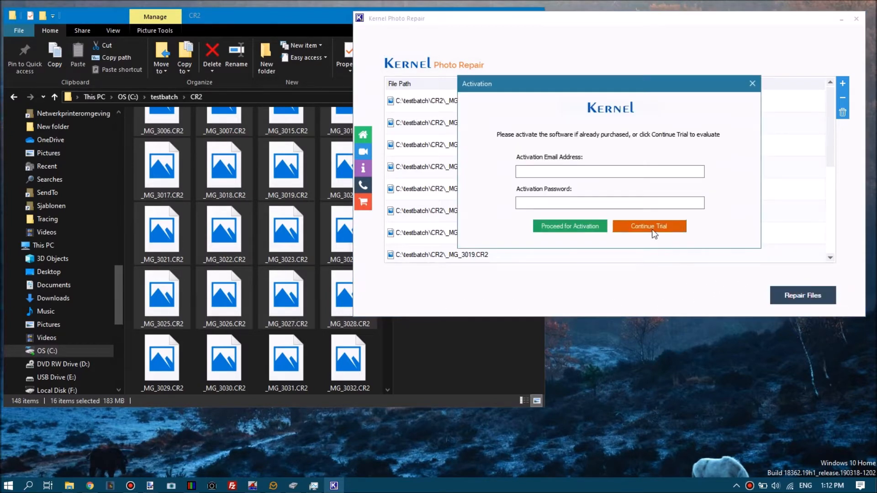
{"action": "left_click", "coordinate": [651, 226]}
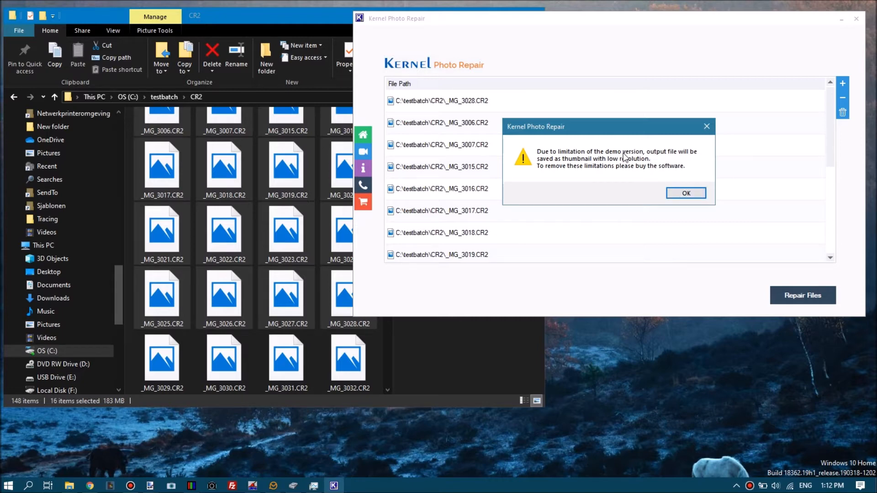
{"action": "left_click", "coordinate": [680, 195]}
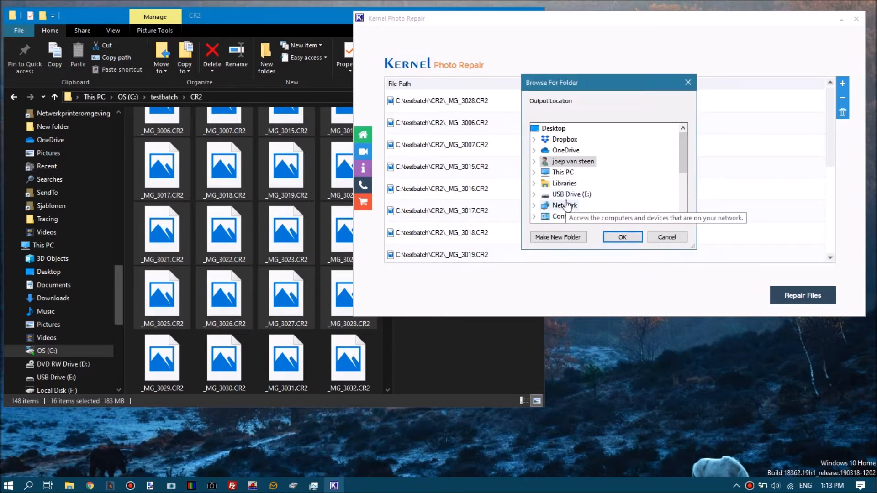
Step: Set the Recovered folder on the C drive as output location, run the repair and close its progress report
{"action": "left_click", "coordinate": [534, 172]}
{"action": "scroll", "coordinate": [541, 181], "scroll_direction": "down", "scroll_amount": 1}
{"action": "left_click", "coordinate": [544, 182]}
{"action": "scroll", "coordinate": [573, 181], "scroll_direction": "down", "scroll_amount": 9}
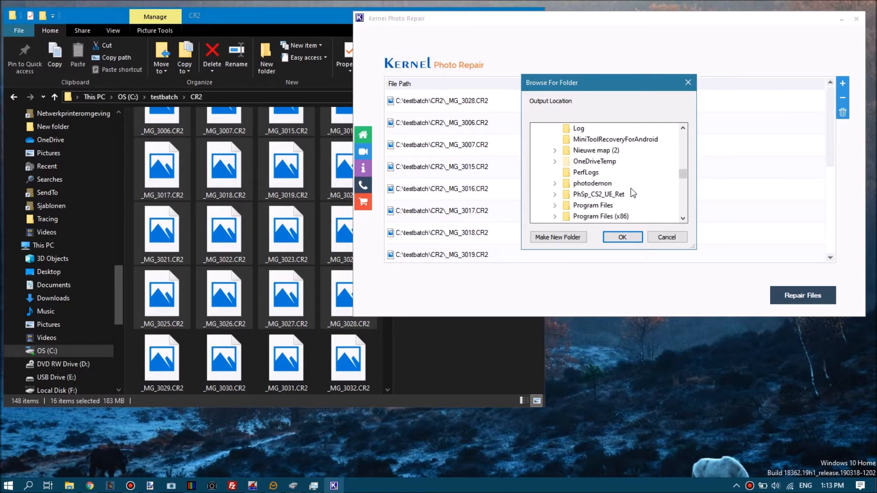
{"action": "scroll", "coordinate": [633, 194], "scroll_direction": "down", "scroll_amount": 2}
{"action": "left_click", "coordinate": [606, 206]}
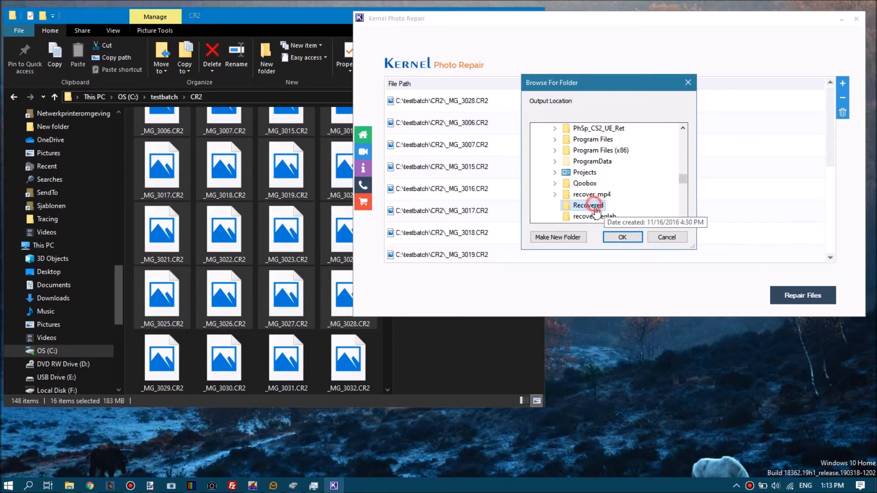
{"action": "left_click", "coordinate": [621, 238]}
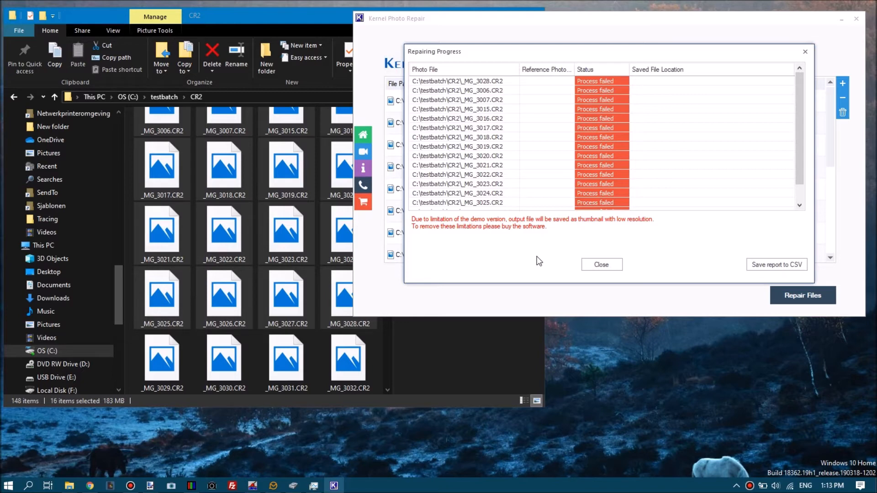
{"action": "left_click", "coordinate": [610, 268]}
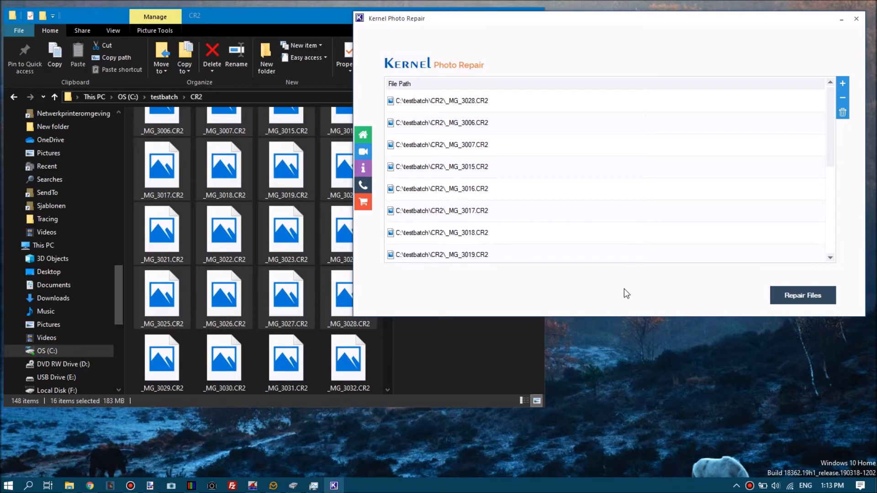
Step: Switch to JPEG-Repair, choose the Extract JPEG tool and browse to the C:\testbatch\CR2 folder for the corrupted files
{"action": "left_click", "coordinate": [193, 486]}
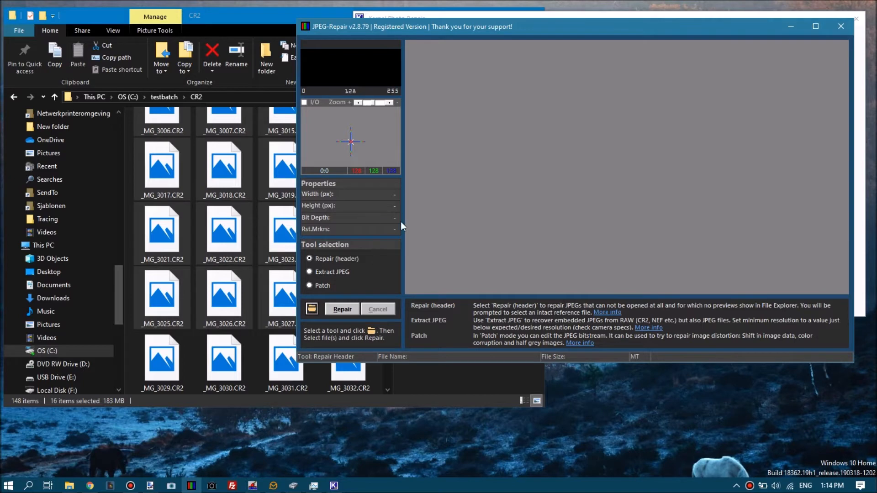
{"action": "left_click", "coordinate": [339, 271]}
{"action": "left_click", "coordinate": [312, 309]}
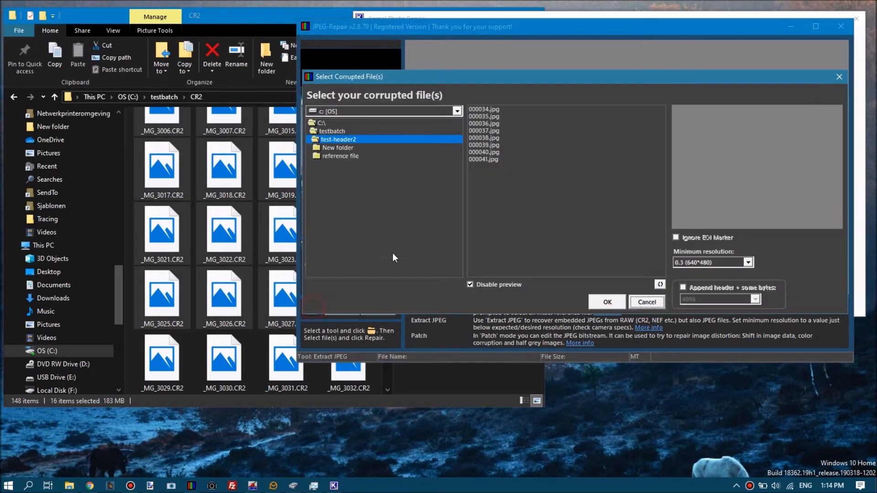
{"action": "double_click", "coordinate": [330, 129]}
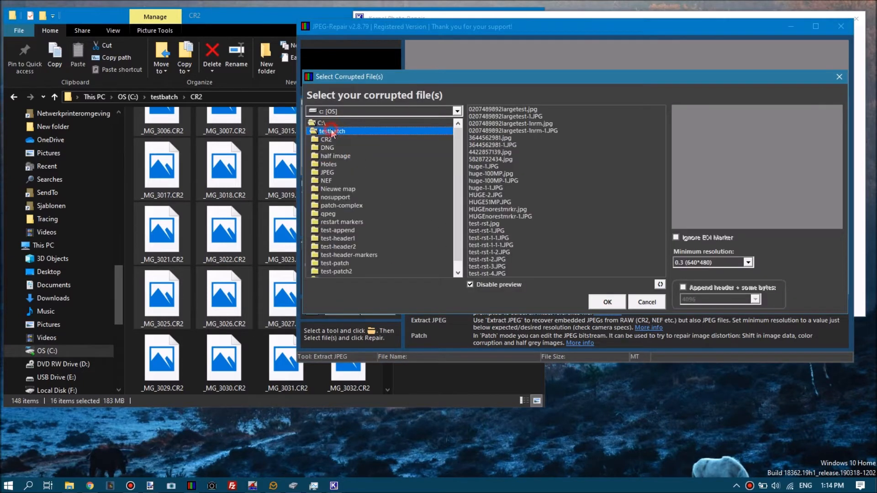
{"action": "double_click", "coordinate": [327, 142]}
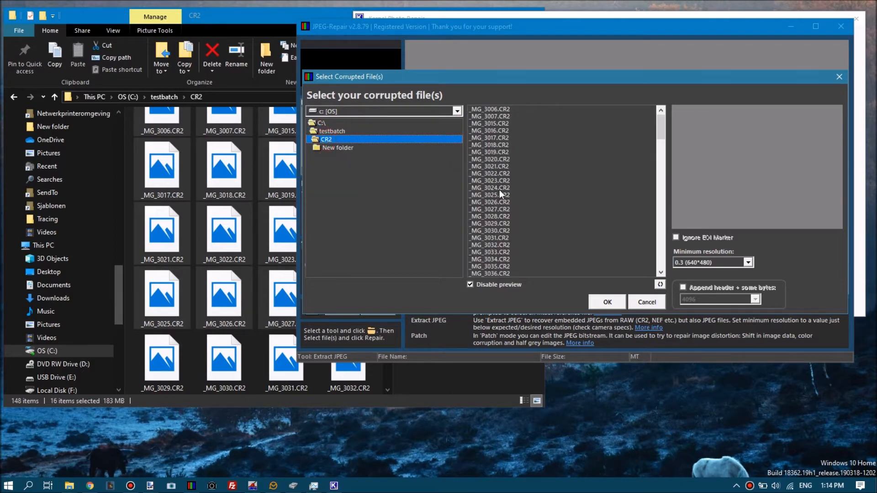
Step: Select _MG_3006.CR2 through _MG_3033.CR2 and extract their embedded JPEGs, stopping the batch early
{"action": "left_click_drag", "start_coordinate": [505, 108], "coordinate": [501, 253]}
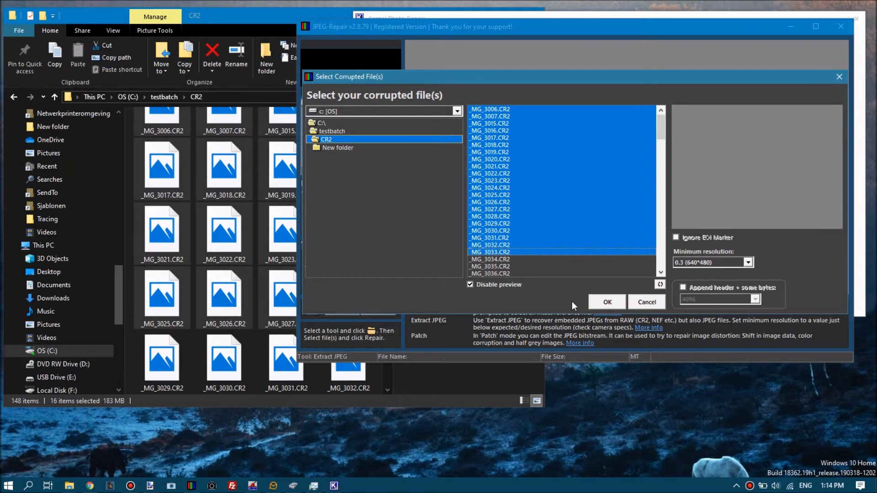
{"action": "left_click", "coordinate": [606, 302]}
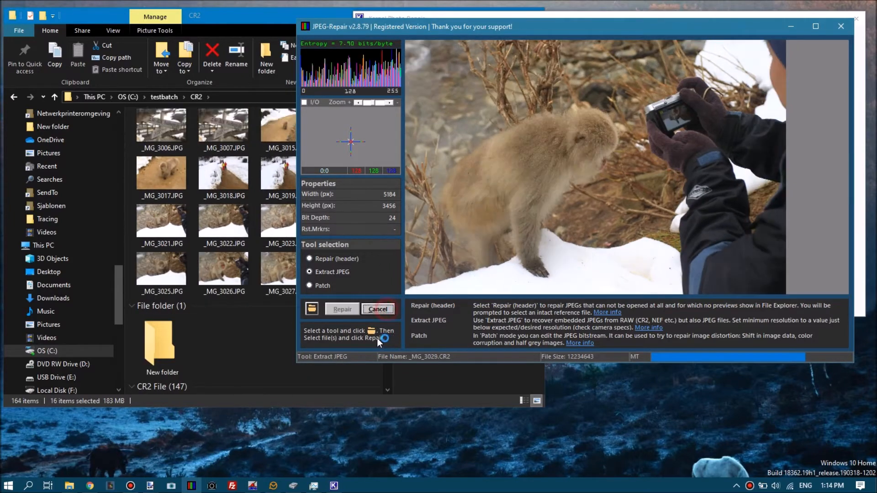
{"action": "left_click", "coordinate": [457, 283]}
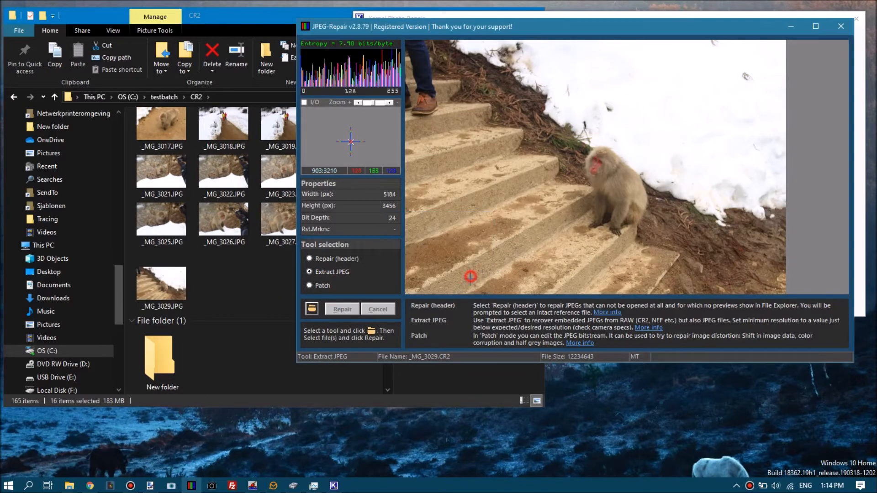
Step: Minimize JPEG-Repair and view the extracted _MG_3023.JPG from the CR2 folder at full size, closing the viewer again
{"action": "left_click", "coordinate": [791, 26]}
{"action": "left_click", "coordinate": [262, 281]}
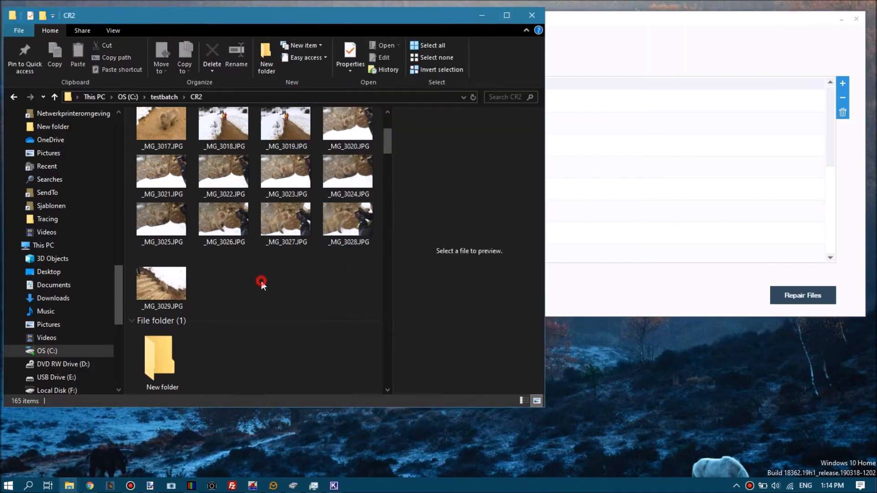
{"action": "left_click", "coordinate": [284, 176]}
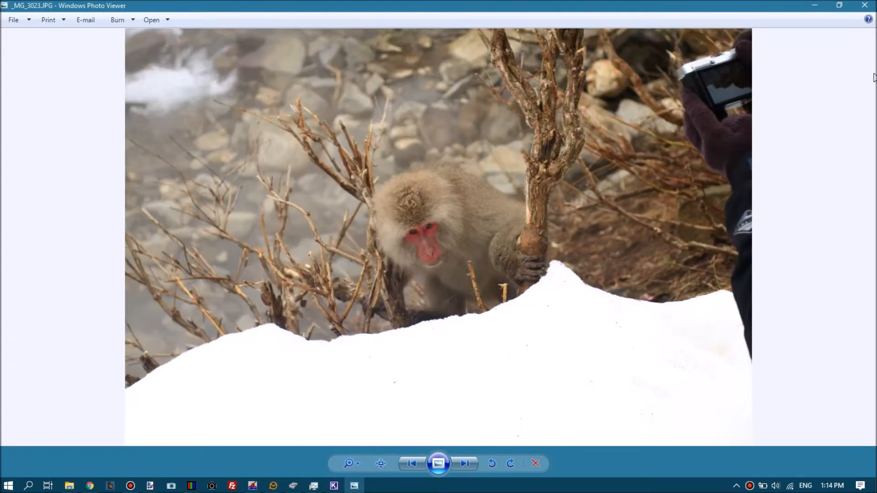
{"action": "left_click", "coordinate": [864, 5]}
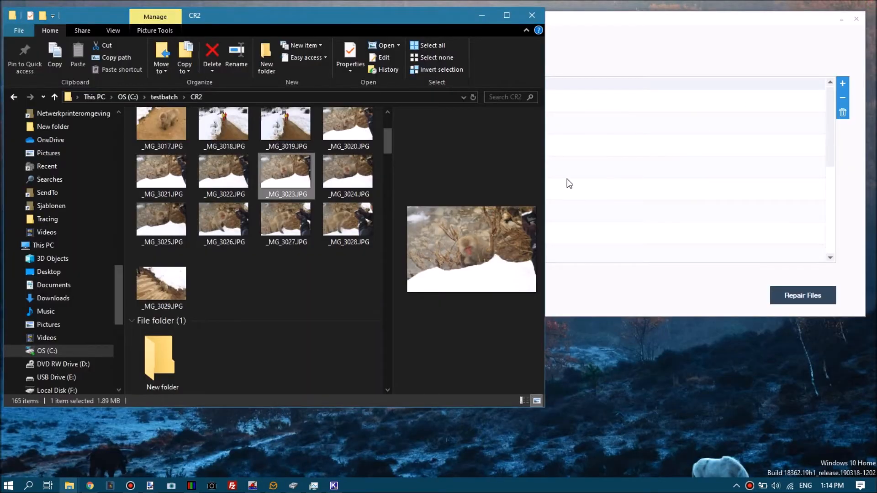
Step: Open the test-header2 folder in C:\testbatch and select 000034.jpg
{"action": "left_click", "coordinate": [715, 35]}
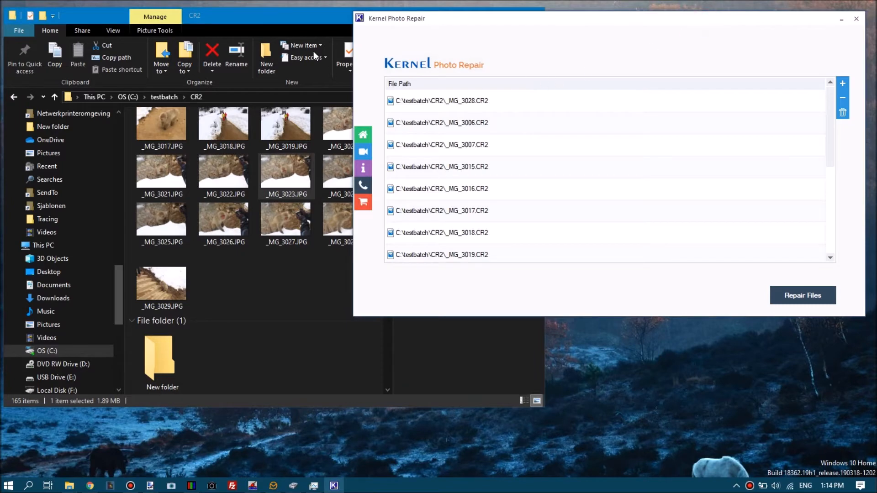
{"action": "left_click", "coordinate": [55, 98]}
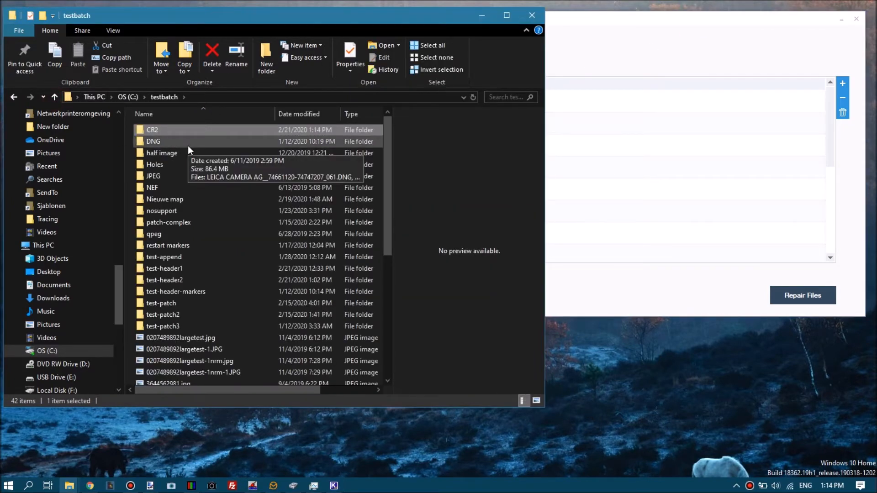
{"action": "double_click", "coordinate": [183, 314]}
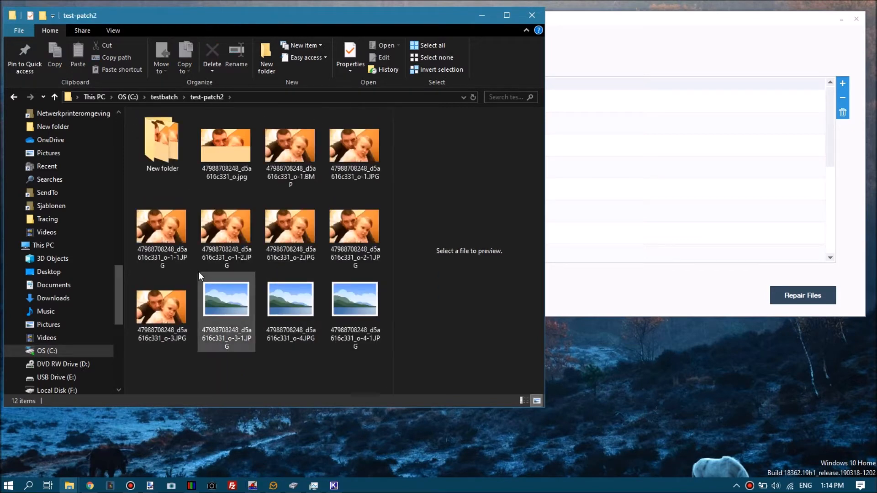
{"action": "left_click", "coordinate": [54, 96]}
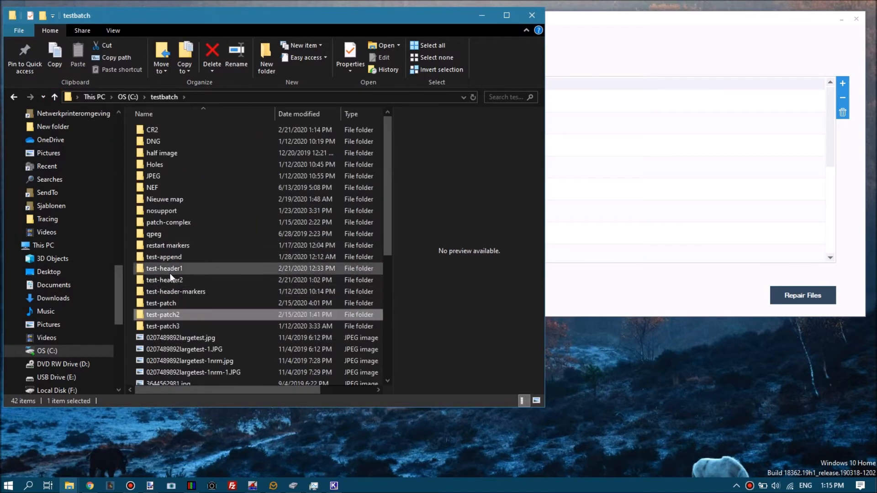
{"action": "double_click", "coordinate": [171, 279]}
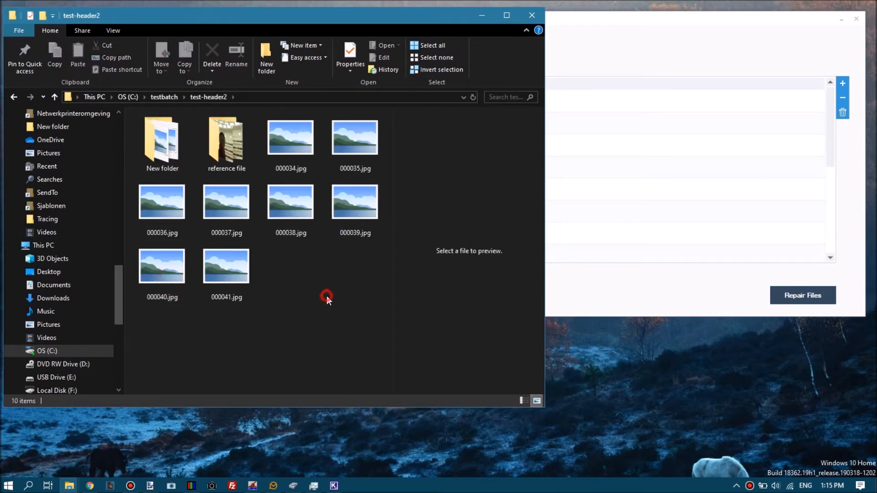
{"action": "left_click", "coordinate": [300, 141]}
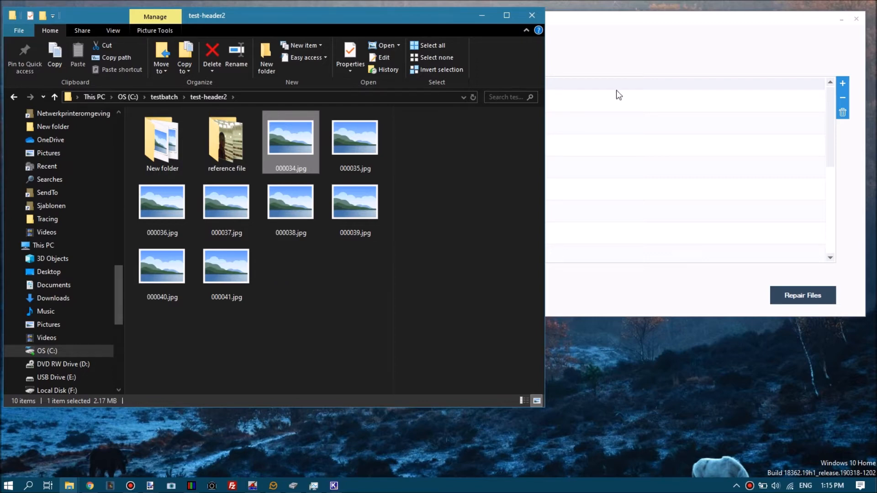
Step: Clear Kernel Photo Repair's file list and add 000034.jpg through 000041.jpg from the test-header2 folder
{"action": "left_click", "coordinate": [670, 21]}
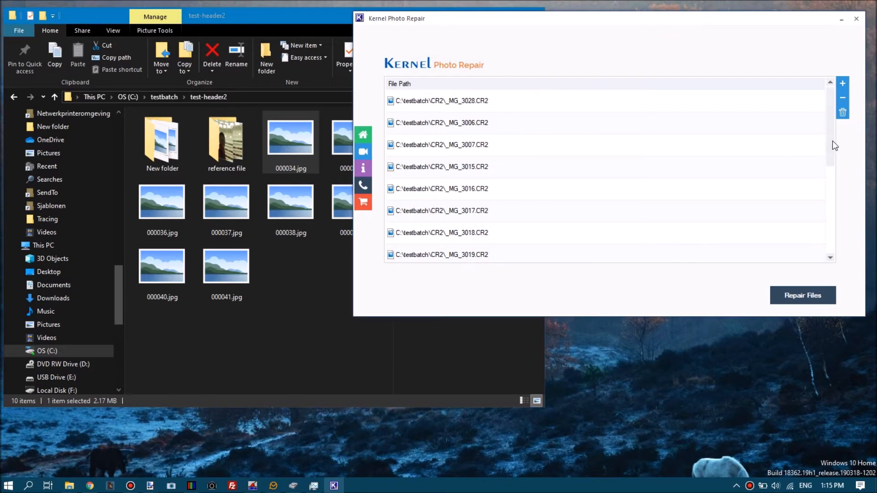
{"action": "left_click", "coordinate": [843, 113]}
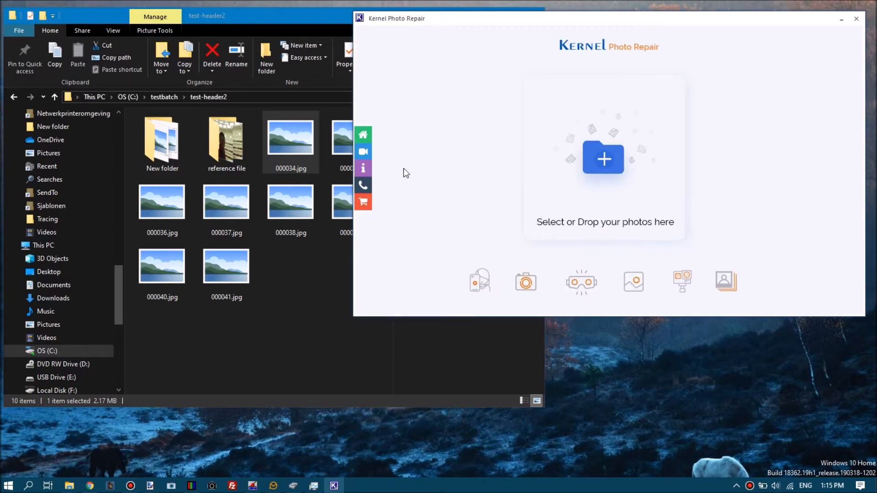
{"action": "left_click", "coordinate": [295, 337]}
{"action": "left_click", "coordinate": [291, 139]}
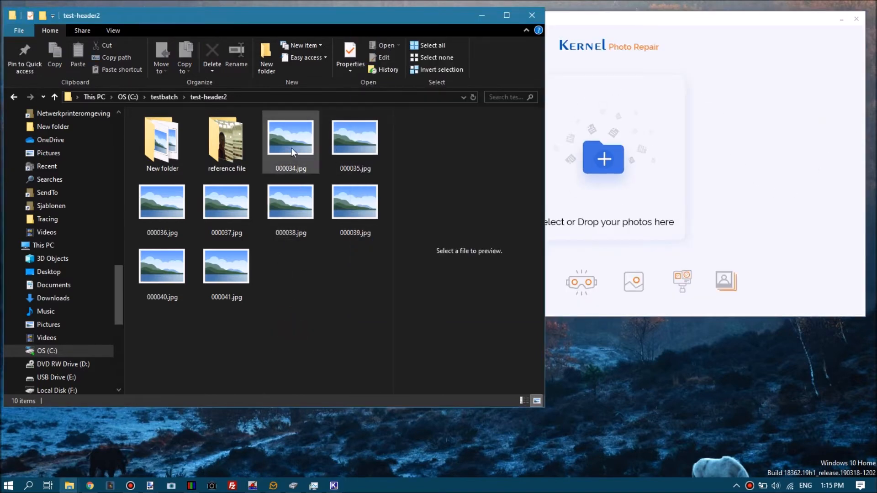
{"action": "left_click", "coordinate": [234, 280]}
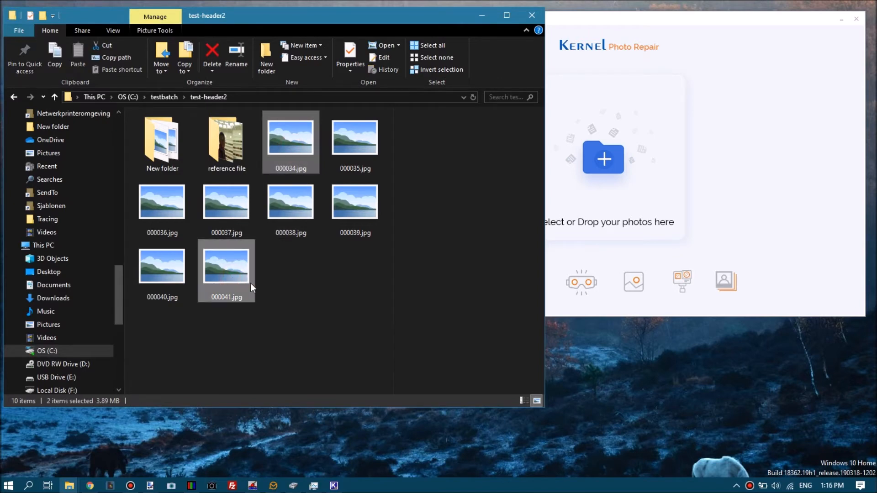
{"action": "left_click", "coordinate": [319, 313]}
{"action": "left_click", "coordinate": [303, 157]}
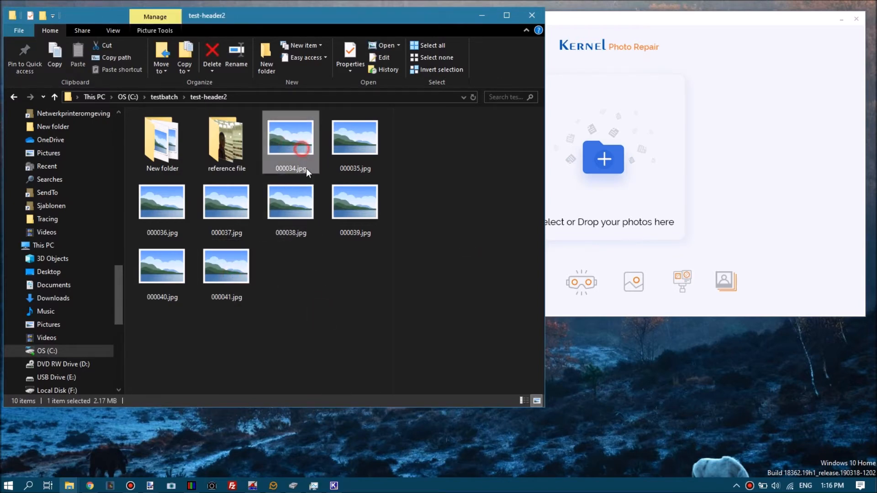
{"action": "left_click", "coordinate": [235, 276], "text": "shift"}
{"action": "left_click_drag", "start_coordinate": [352, 210], "coordinate": [607, 164]}
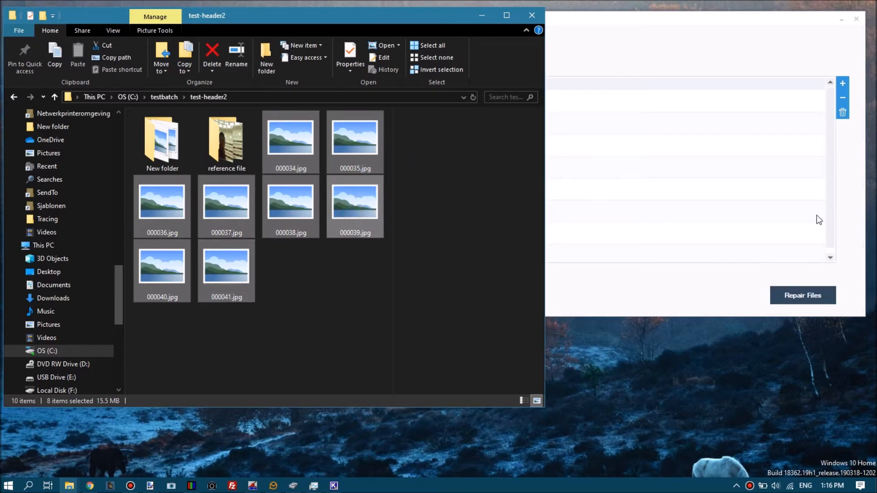
Step: Start repairing the listed JPG files in Kernel Photo Repair, continuing with the trial and accepting the demo limitation
{"action": "left_click", "coordinate": [708, 35]}
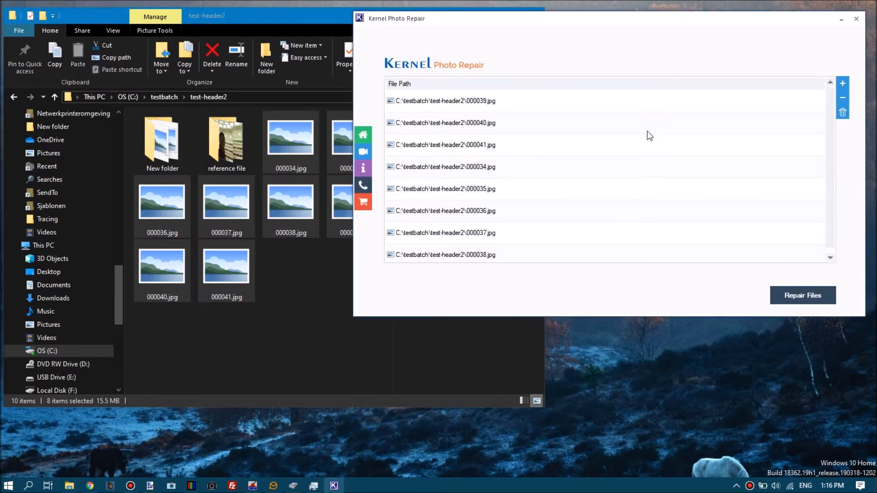
{"action": "left_click", "coordinate": [798, 295]}
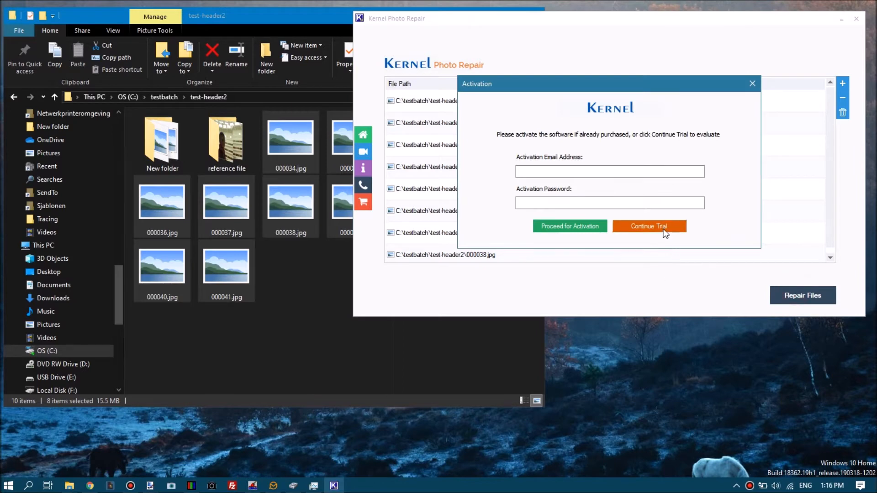
{"action": "left_click", "coordinate": [665, 232]}
{"action": "left_click", "coordinate": [673, 195]}
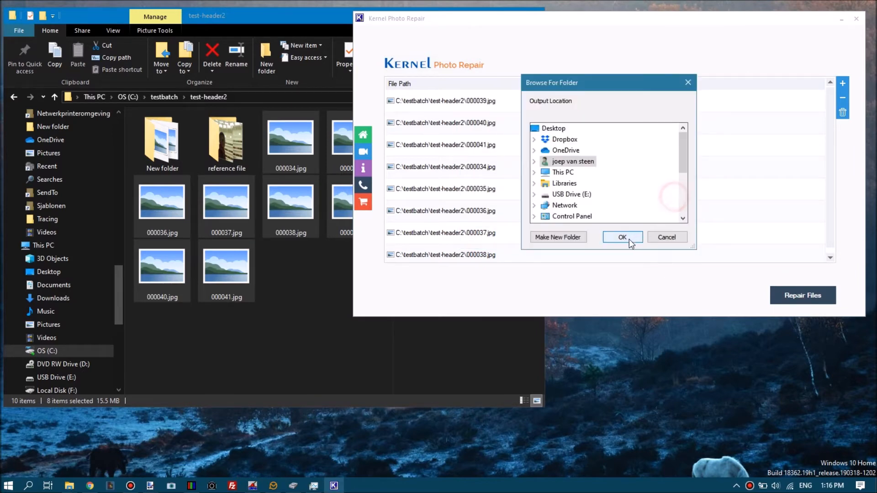
Step: Set the Recovered folder on the C drive as output location and run the repair of the JPG files
{"action": "left_click", "coordinate": [533, 172]}
{"action": "scroll", "coordinate": [554, 169], "scroll_direction": "down", "scroll_amount": 3}
{"action": "scroll", "coordinate": [550, 179], "scroll_direction": "up", "scroll_amount": 3}
{"action": "scroll", "coordinate": [547, 180], "scroll_direction": "up", "scroll_amount": 1}
{"action": "scroll", "coordinate": [546, 180], "scroll_direction": "down", "scroll_amount": 2}
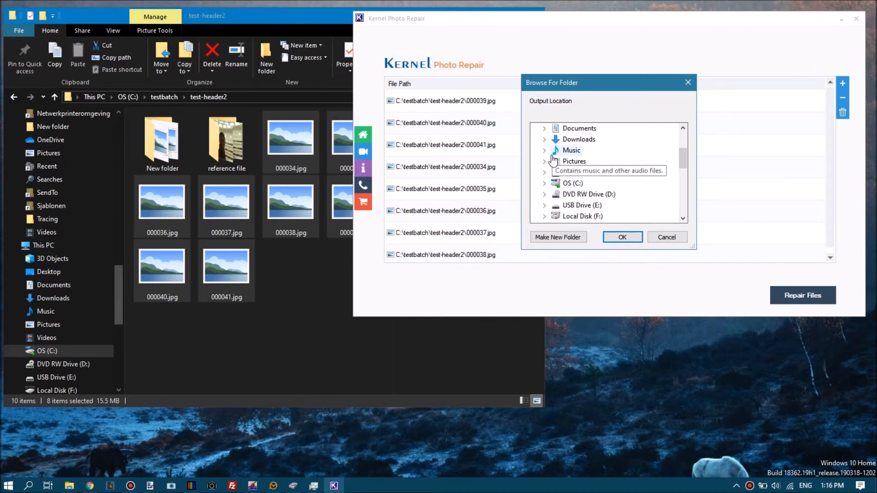
{"action": "left_click", "coordinate": [545, 184]}
{"action": "left_click_drag", "start_coordinate": [683, 143], "coordinate": [679, 181]}
{"action": "left_click", "coordinate": [582, 184]}
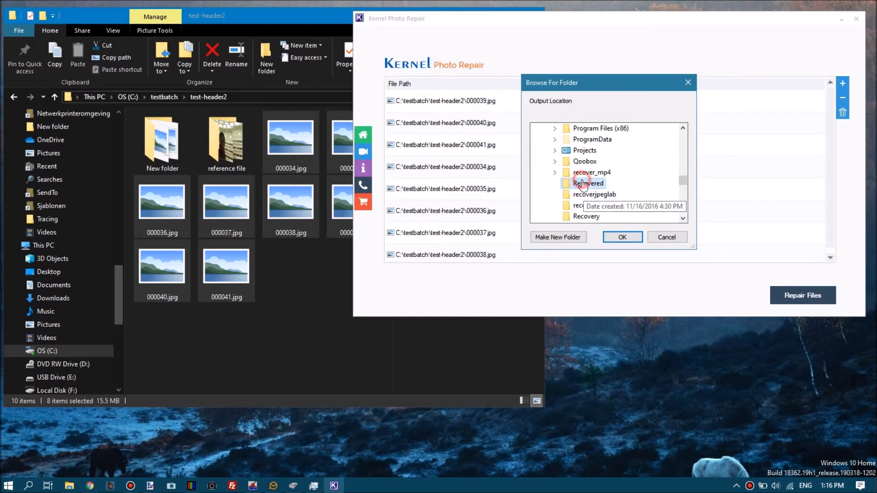
{"action": "left_click", "coordinate": [623, 238]}
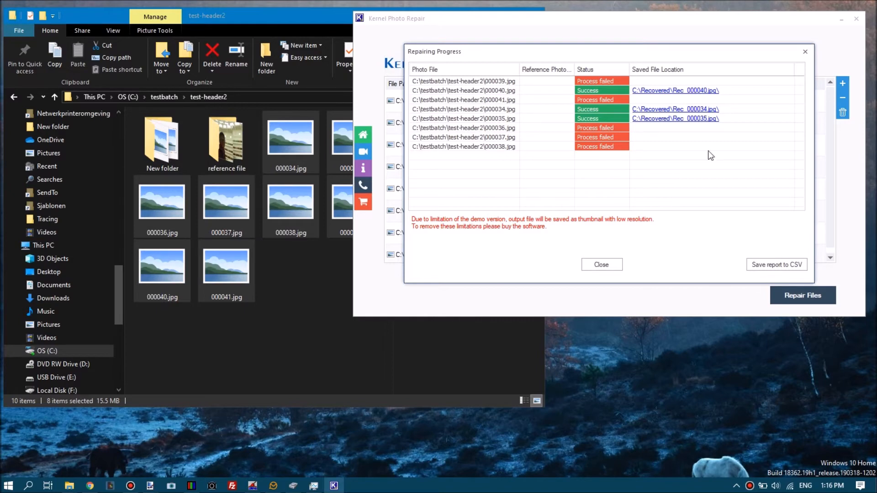
Step: Switch to the File Explorer window of C:\Recovered and widen it
{"action": "left_click", "coordinate": [69, 486]}
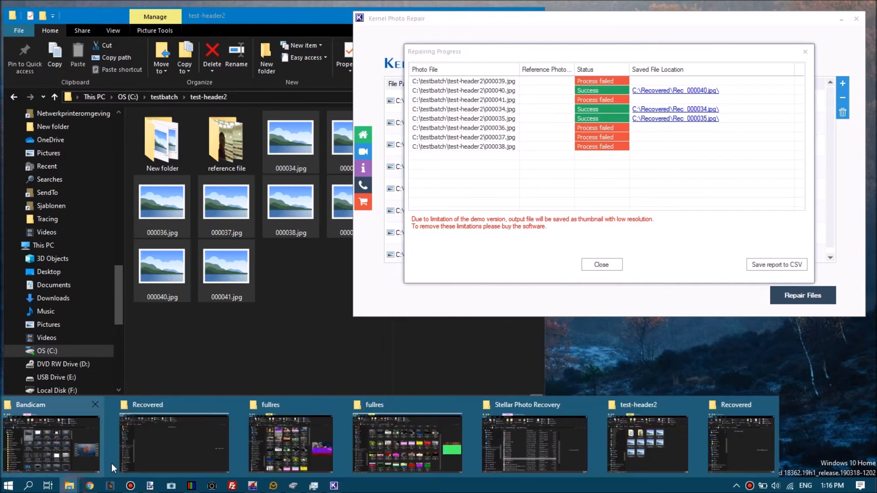
{"action": "left_click", "coordinate": [740, 460]}
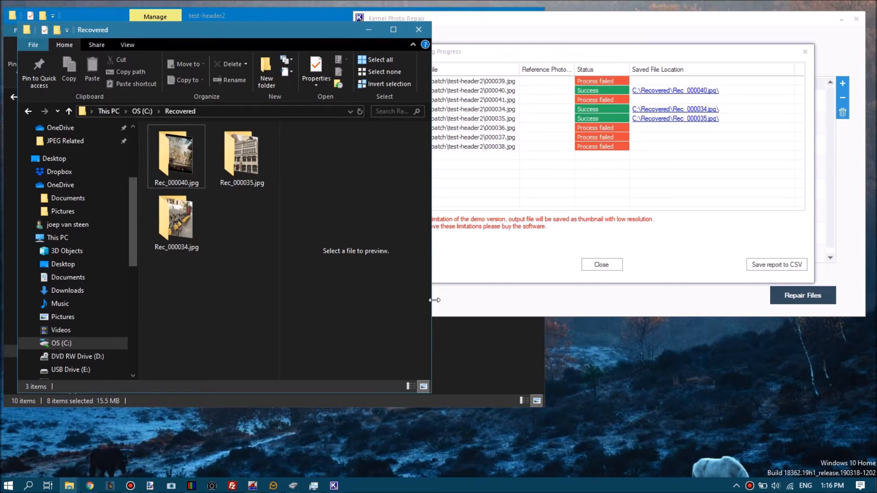
{"action": "left_click_drag", "start_coordinate": [431, 301], "coordinate": [617, 301]}
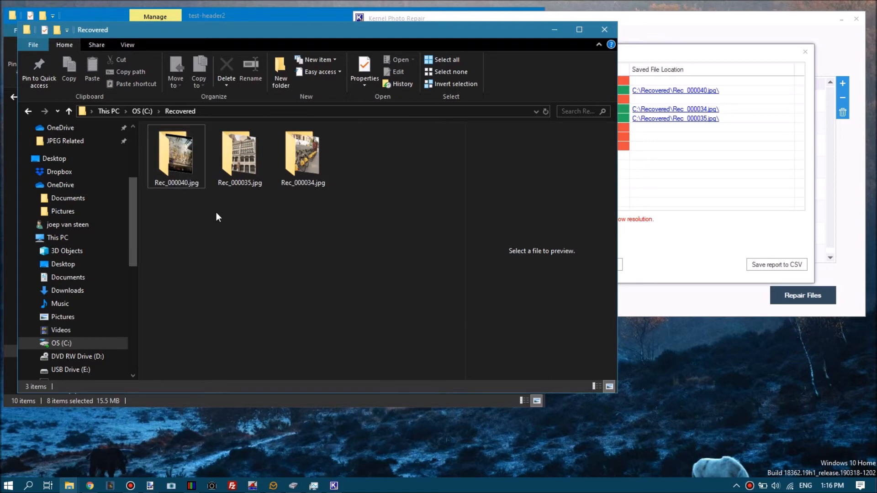
Step: View the repaired _000040.jpg in the Rec_000040.jpg folder, close the viewer and return to the Recovered folder
{"action": "double_click", "coordinate": [176, 156]}
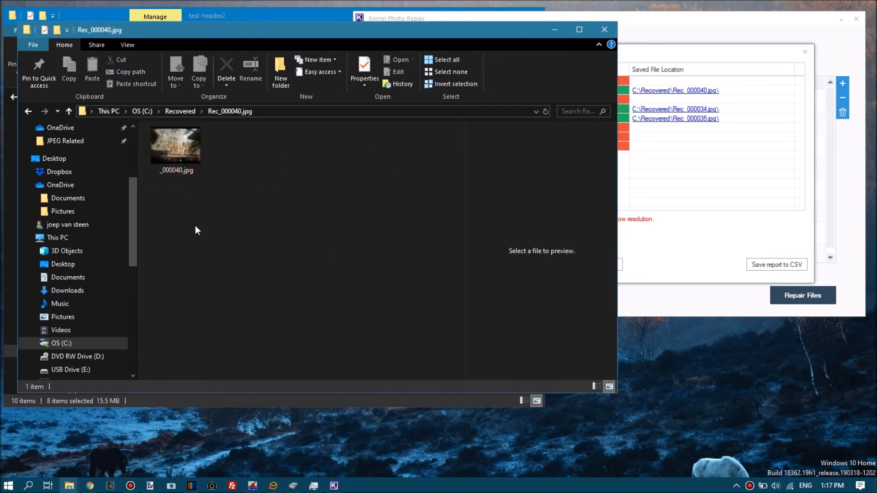
{"action": "double_click", "coordinate": [188, 160]}
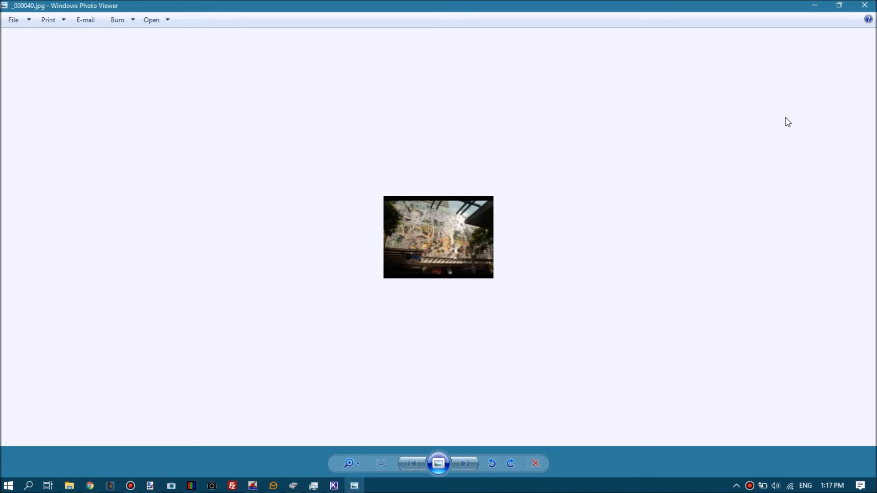
{"action": "left_click", "coordinate": [858, 10]}
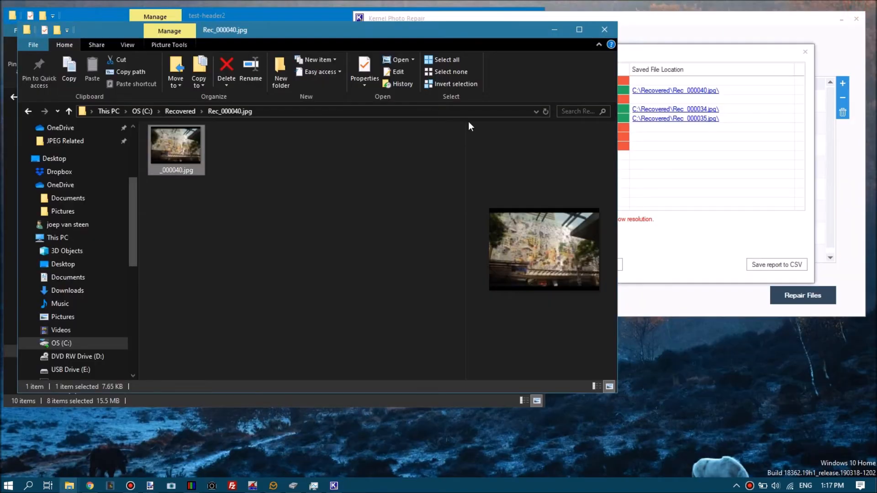
{"action": "left_click", "coordinate": [69, 111]}
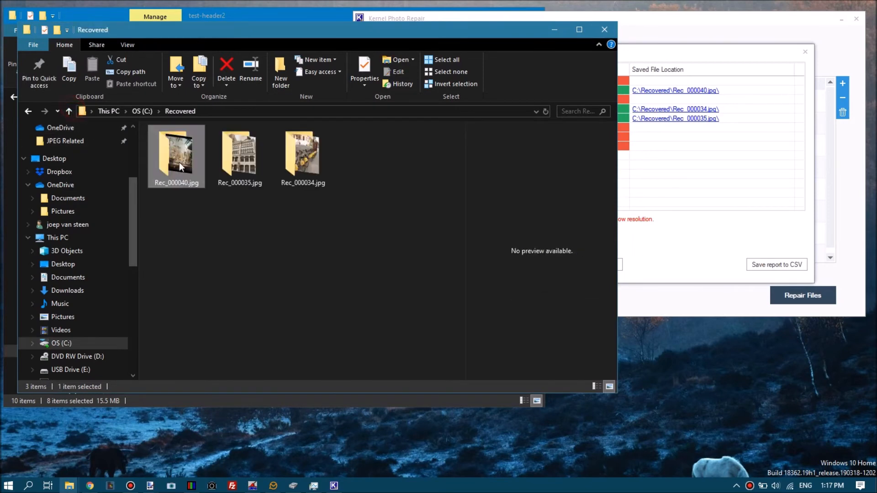
Step: View the repaired _000035.jpg in the Rec_000035.jpg folder, widen the folder window, return to the Recovered folder and minimise it
{"action": "double_click", "coordinate": [248, 166]}
{"action": "double_click", "coordinate": [173, 144]}
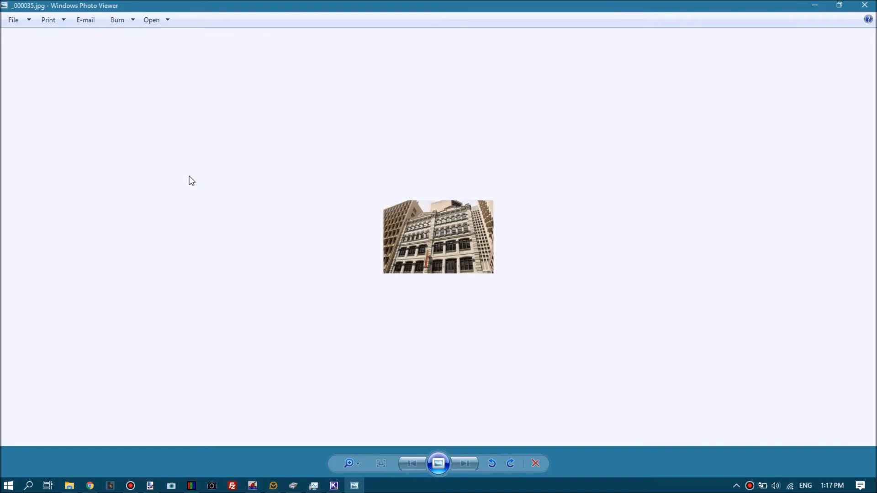
{"action": "left_click", "coordinate": [866, 5]}
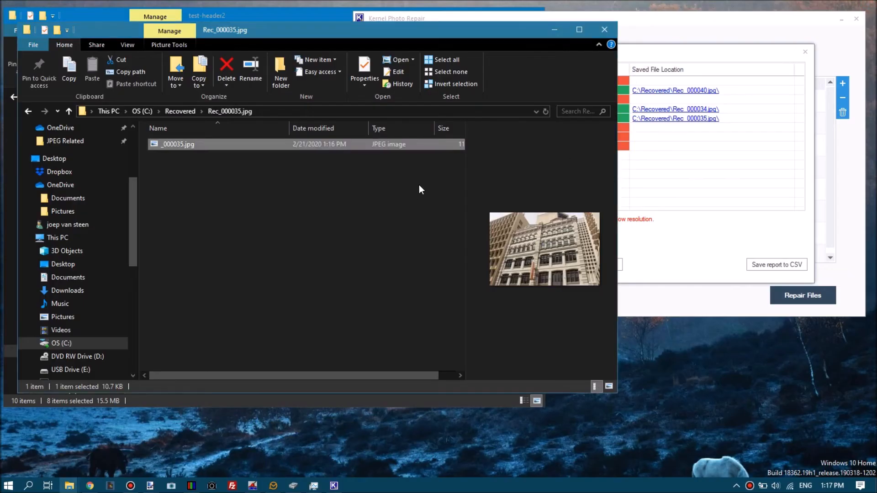
{"action": "left_click", "coordinate": [465, 278]}
{"action": "left_click_drag", "start_coordinate": [615, 306], "coordinate": [710, 311]}
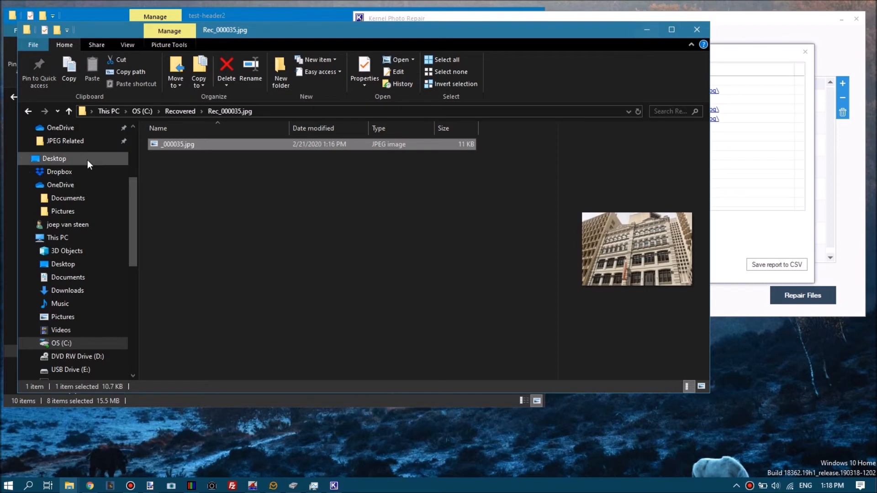
{"action": "left_click", "coordinate": [68, 111]}
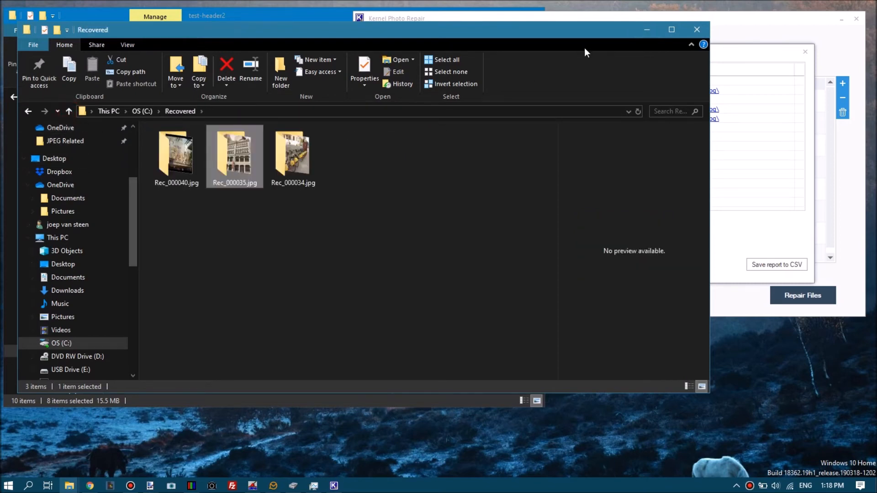
{"action": "left_click", "coordinate": [644, 31]}
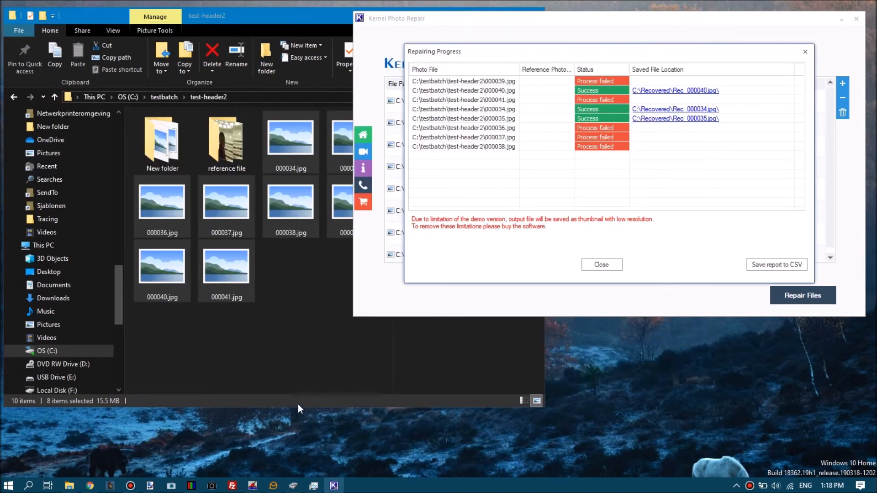
Step: Switch to JPEG-Repair and select 000034.jpg through 000041.jpg in testbatch\test-header2 as the corrupted files for Extract JPEG
{"action": "left_click", "coordinate": [191, 486]}
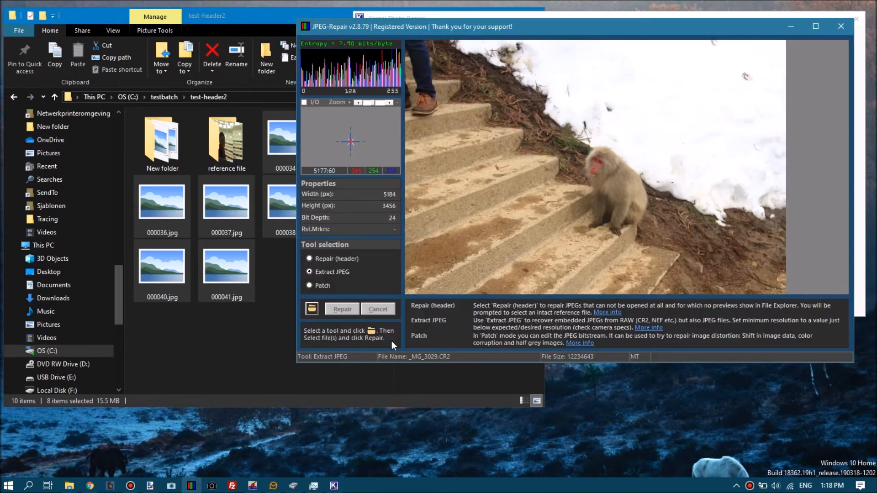
{"action": "left_click", "coordinate": [311, 308]}
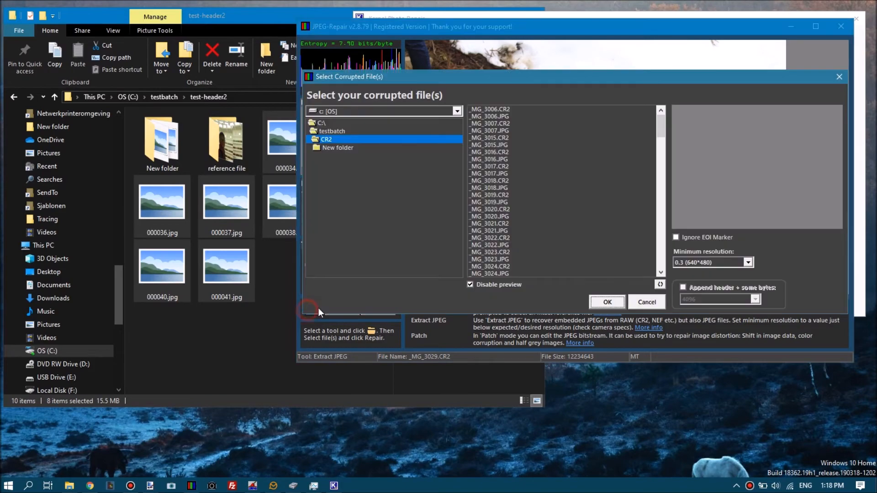
{"action": "double_click", "coordinate": [332, 132]}
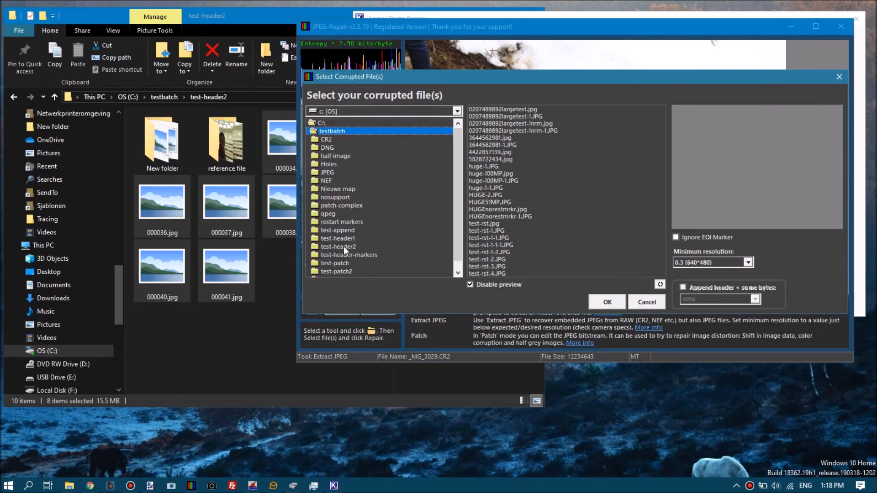
{"action": "double_click", "coordinate": [344, 247]}
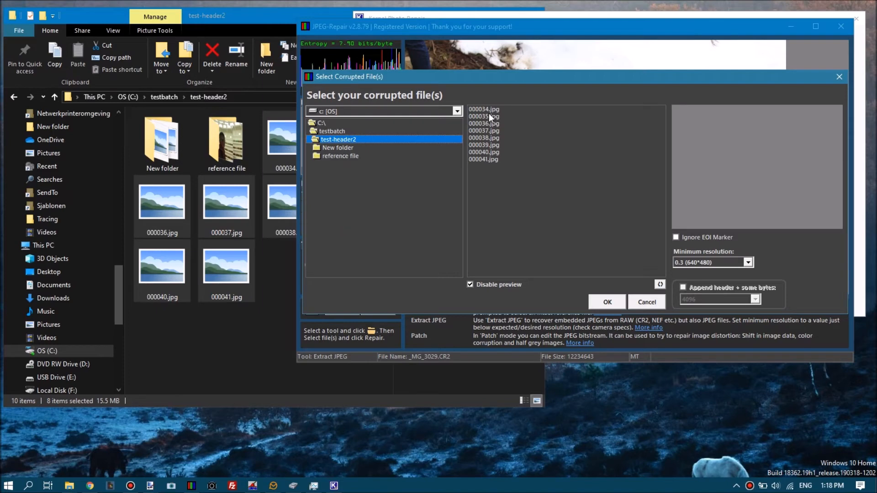
{"action": "left_click_drag", "start_coordinate": [489, 110], "coordinate": [487, 155]}
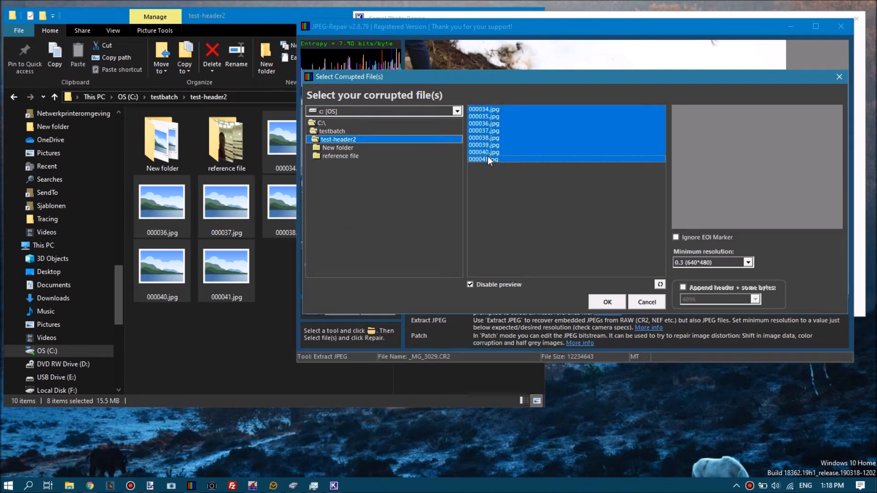
Step: Set the minimum resolution to 0 (no limit), run the JPEG extraction, dismiss the error log and minimise JPEG-Repair
{"action": "left_click", "coordinate": [681, 261]}
{"action": "left_click", "coordinate": [694, 269]}
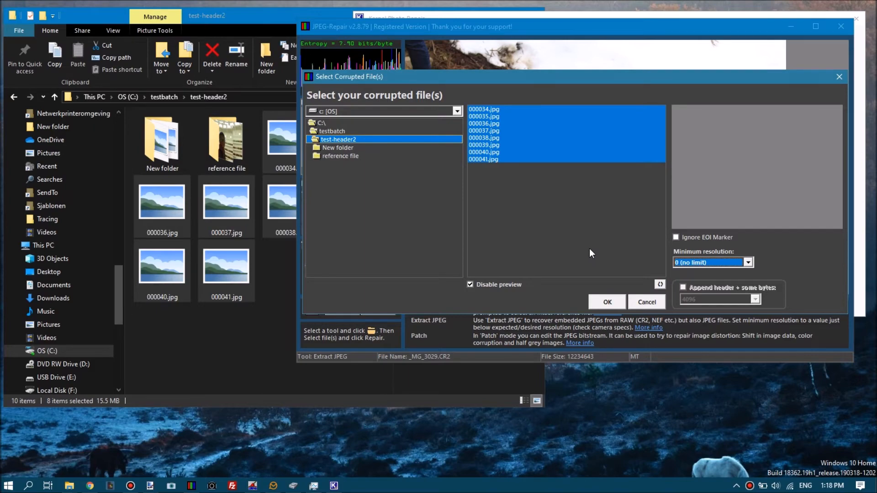
{"action": "left_click", "coordinate": [604, 303]}
{"action": "left_click", "coordinate": [336, 312]}
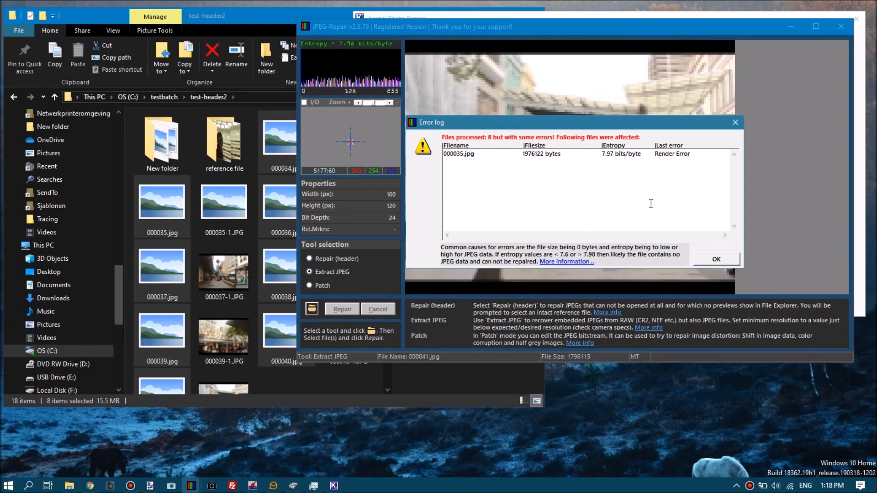
{"action": "left_click", "coordinate": [716, 259]}
{"action": "left_click", "coordinate": [791, 26]}
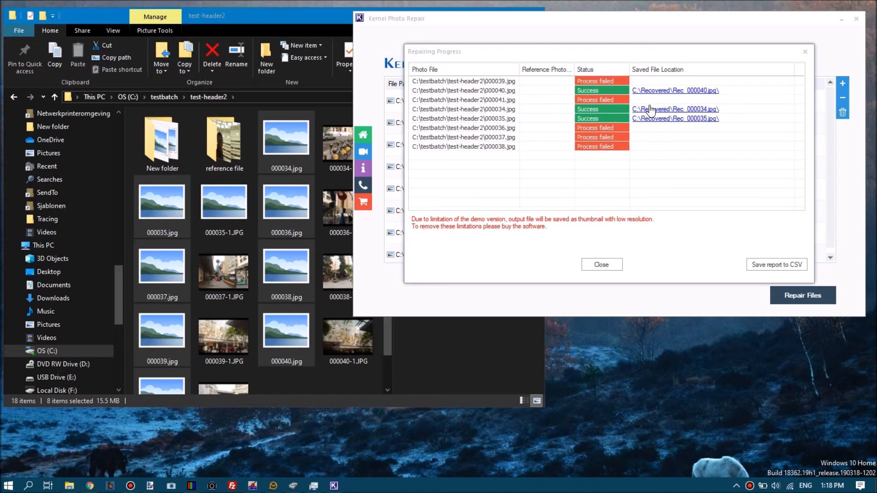
Step: View the extracted 000040-1.JPG from the test-header2 folder and close the viewer
{"action": "left_click", "coordinate": [481, 346]}
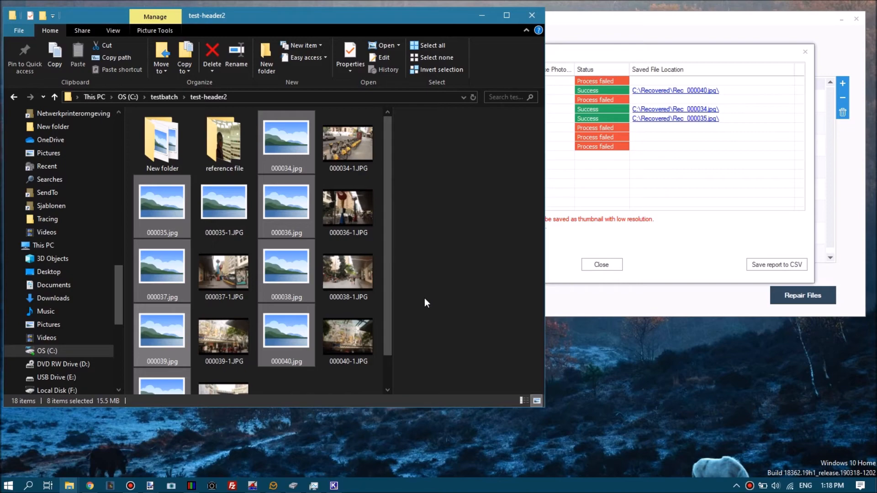
{"action": "double_click", "coordinate": [356, 342]}
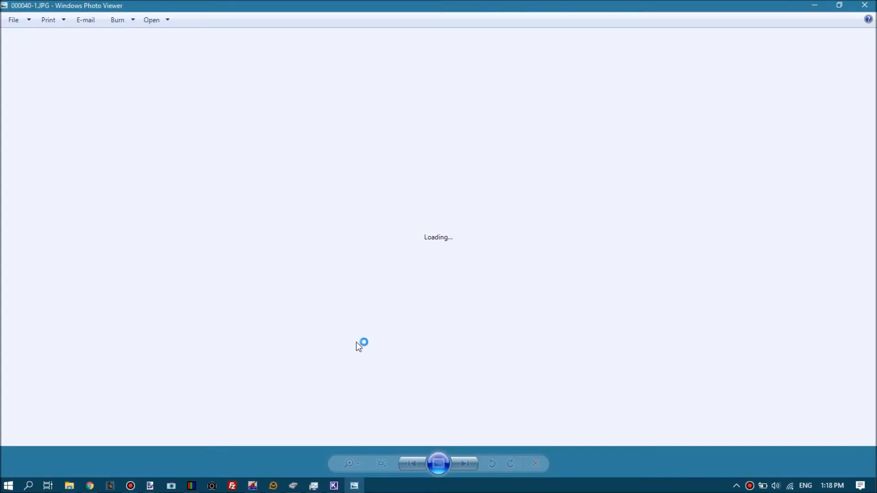
{"action": "left_click", "coordinate": [868, 6]}
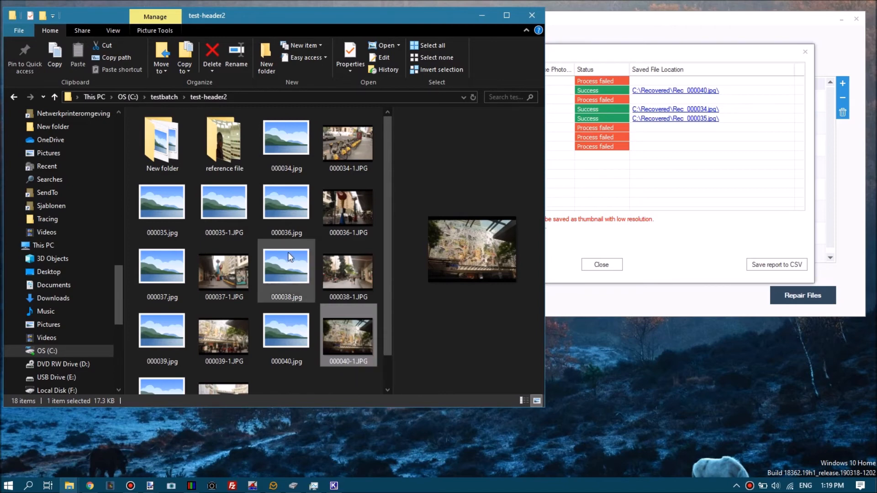
Step: Delete the extracted files 000034-1.JPG through 000041-1.JPG from the test-header2 folder and minimise the File Explorer window
{"action": "left_click", "coordinate": [355, 153]}
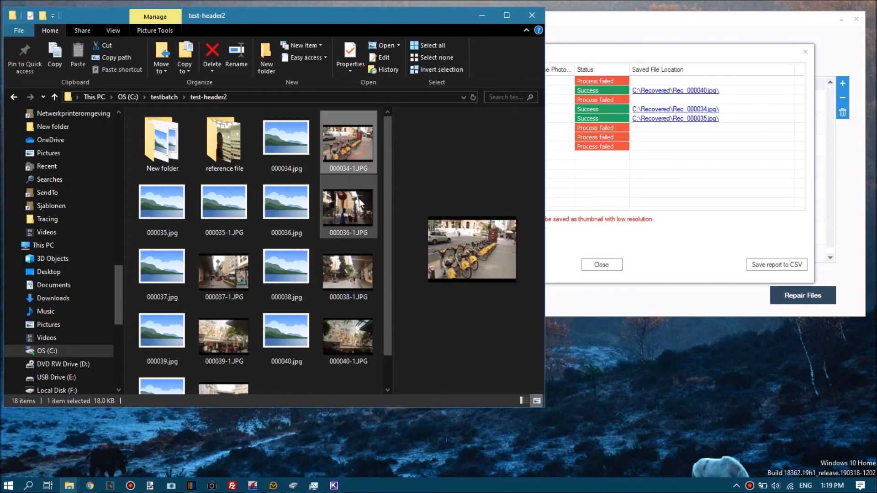
{"action": "left_click", "coordinate": [359, 209], "text": "ctrl"}
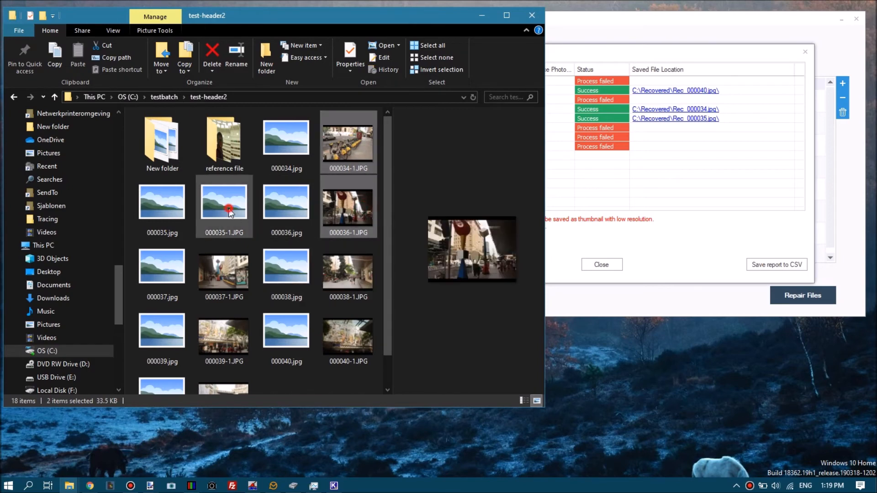
{"action": "left_click", "coordinate": [229, 224], "text": "ctrl"}
{"action": "left_click", "coordinate": [226, 275], "text": "ctrl"}
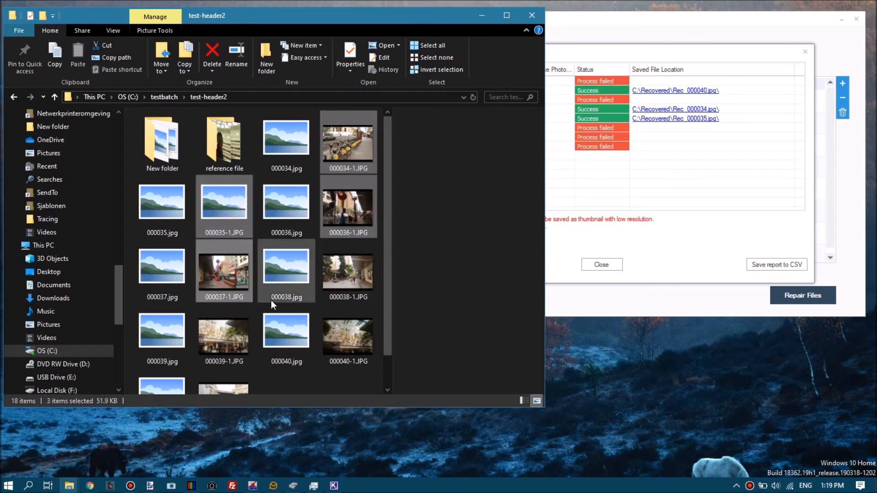
{"action": "left_click", "coordinate": [365, 278], "text": "ctrl"}
{"action": "left_click", "coordinate": [357, 343], "text": "ctrl"}
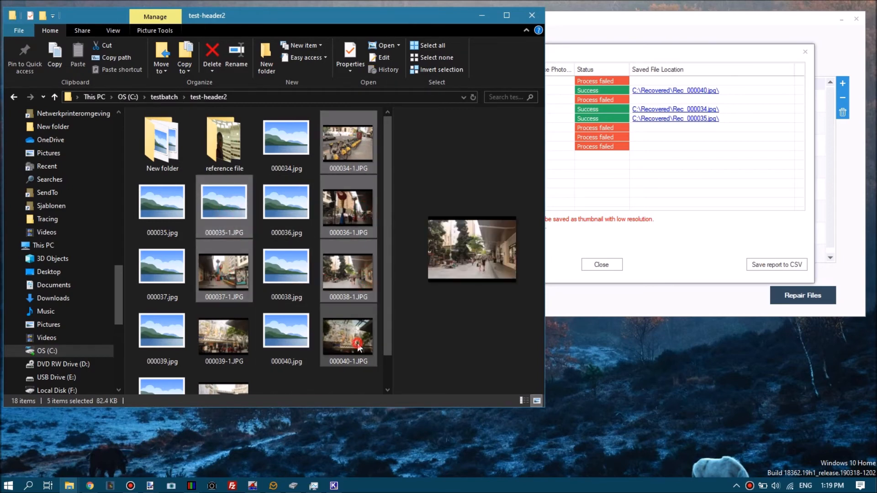
{"action": "left_click", "coordinate": [230, 325], "text": "ctrl"}
{"action": "scroll", "coordinate": [229, 311], "scroll_direction": "down", "scroll_amount": 1}
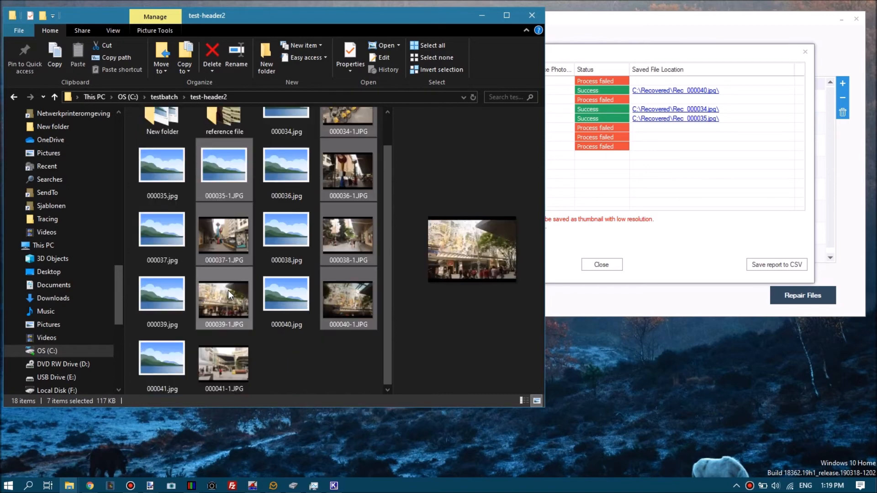
{"action": "left_click", "coordinate": [235, 372], "text": "ctrl"}
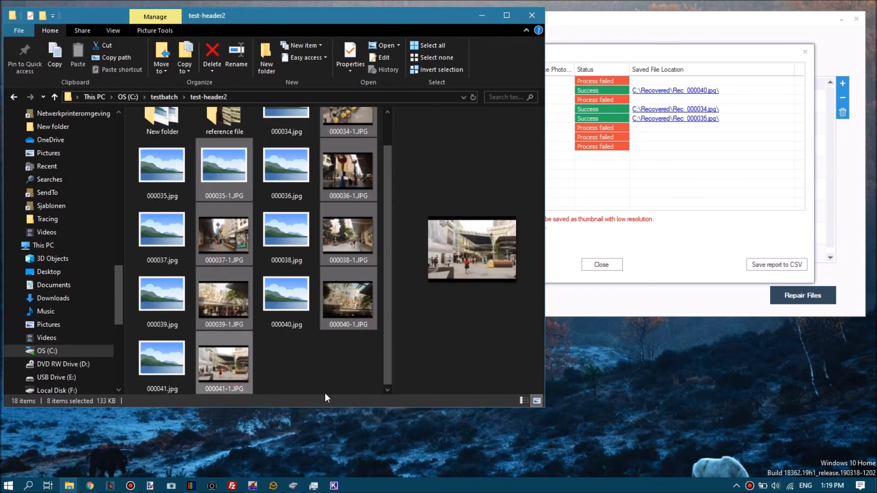
{"action": "key", "text": "Delete"}
{"action": "key", "text": "Return"}
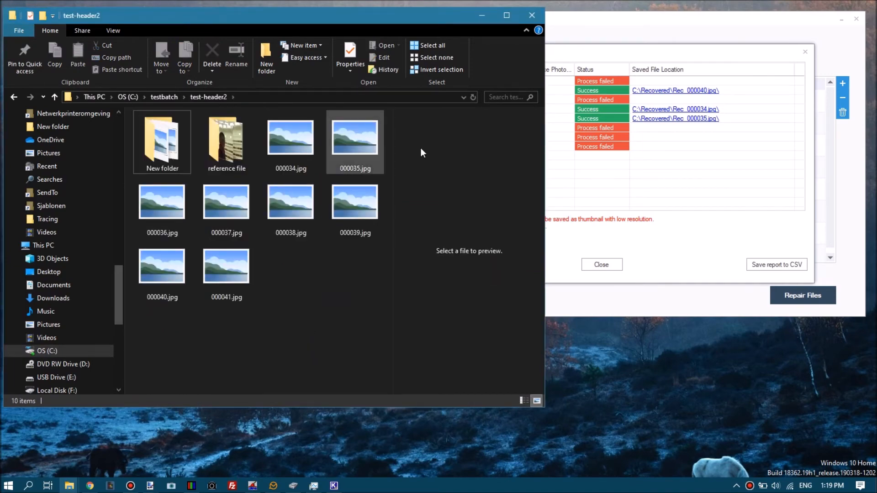
{"action": "left_click", "coordinate": [482, 15]}
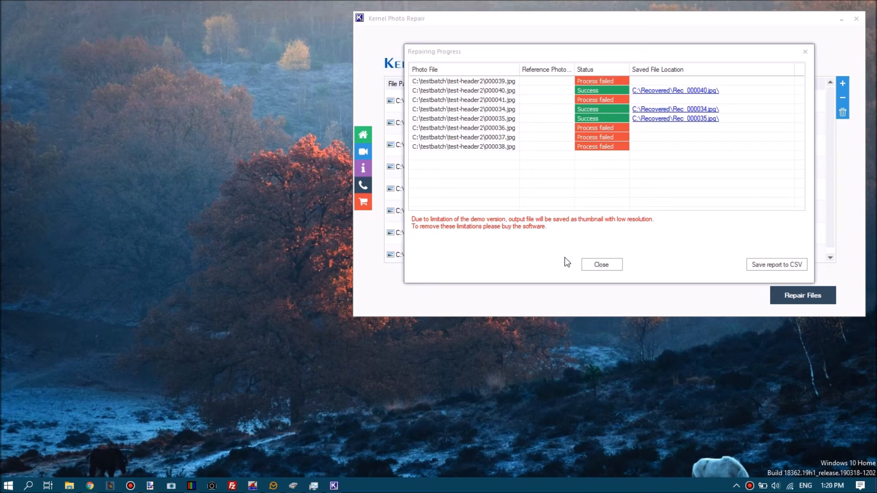
Step: Close Kernel Photo Repair's progress report, switch to JPEG-Repair and choose the Repair (header) tool
{"action": "left_click", "coordinate": [598, 266]}
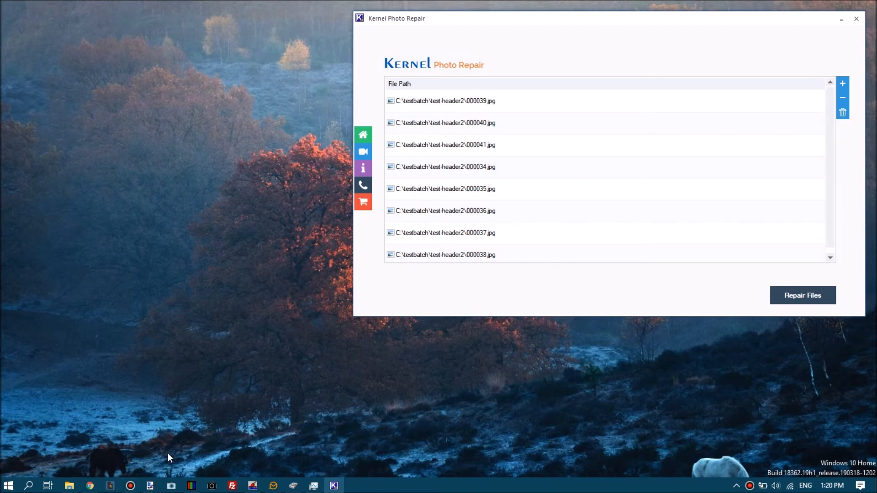
{"action": "left_click", "coordinate": [192, 485]}
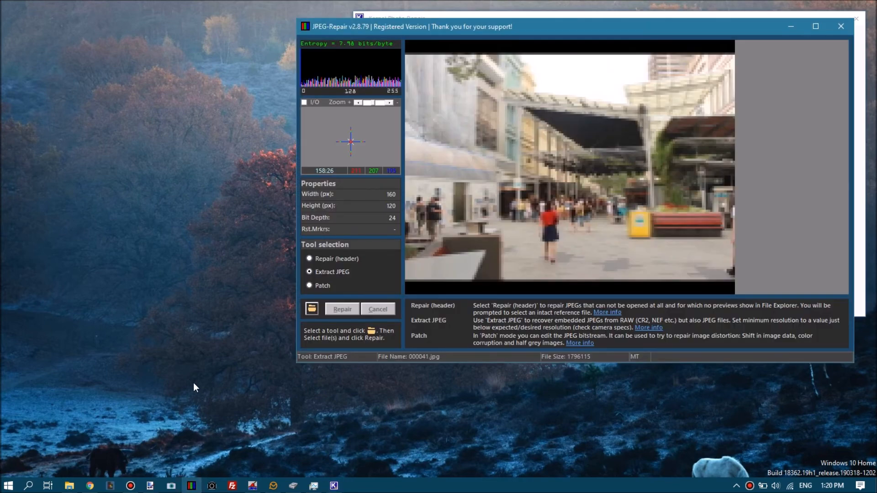
{"action": "left_click", "coordinate": [312, 261]}
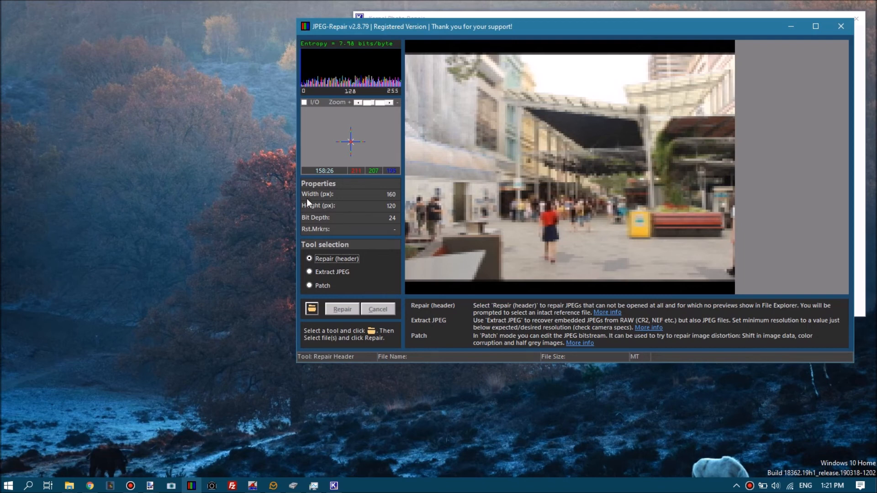
Step: Load 000034.jpg through 000041.jpg from test-header2 as corrupted files with a minimum resolution of 0.3 (640*480)
{"action": "left_click", "coordinate": [314, 308]}
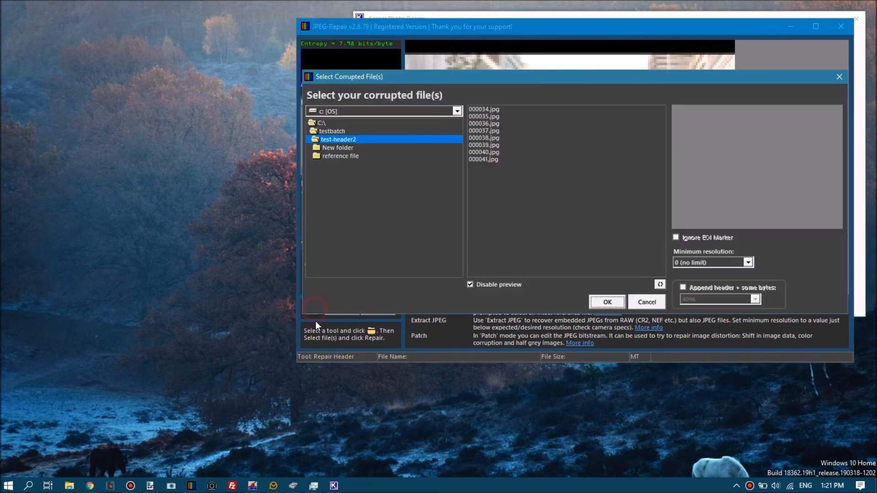
{"action": "left_click", "coordinate": [686, 261]}
{"action": "left_click", "coordinate": [692, 281]}
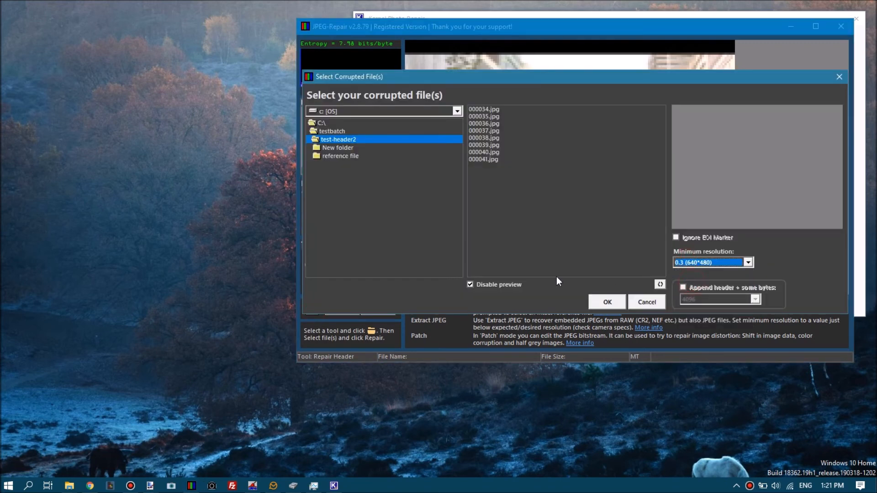
{"action": "left_click_drag", "start_coordinate": [477, 110], "coordinate": [485, 160]}
{"action": "left_click", "coordinate": [607, 302]}
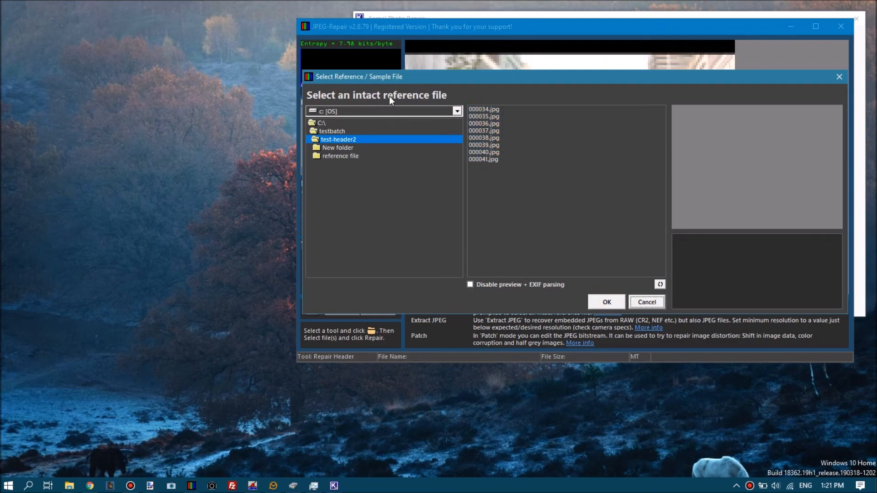
Step: Use file-shot-with-same-camera.jpg from the reference file folder as the intact reference and run the header repair
{"action": "left_click", "coordinate": [353, 158]}
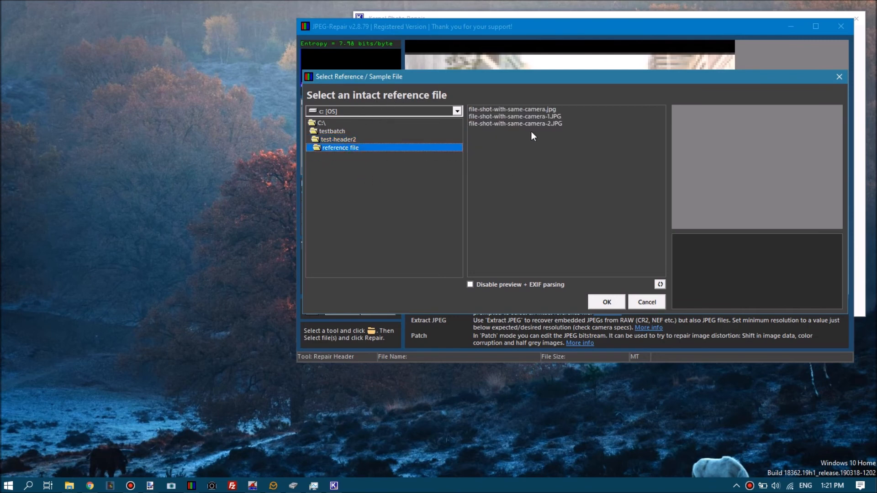
{"action": "mouse_move", "coordinate": [512, 108]}
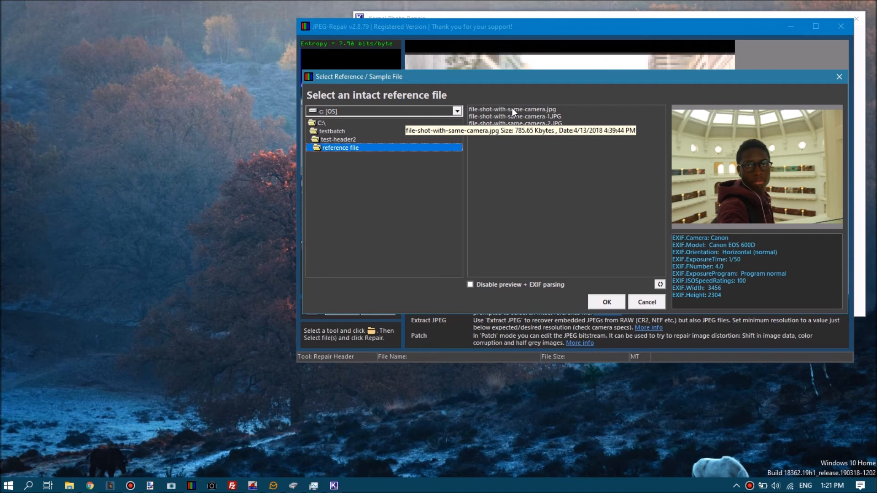
{"action": "left_click", "coordinate": [512, 109]}
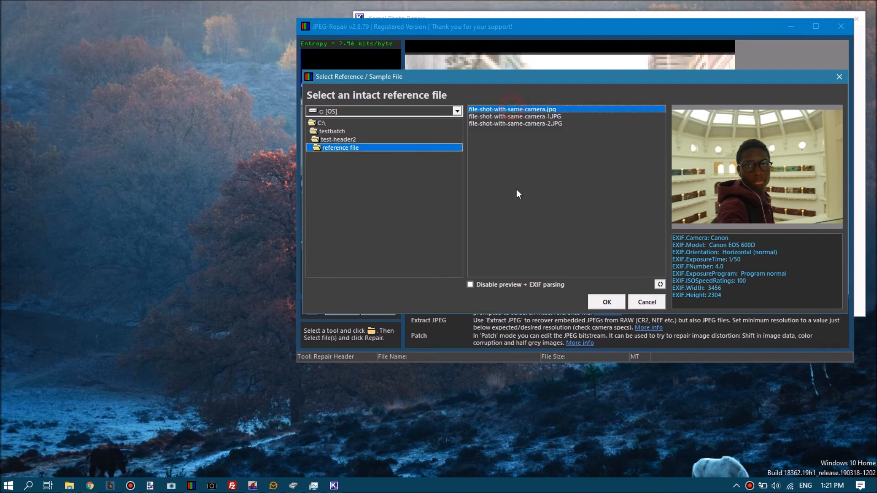
{"action": "left_click", "coordinate": [606, 302]}
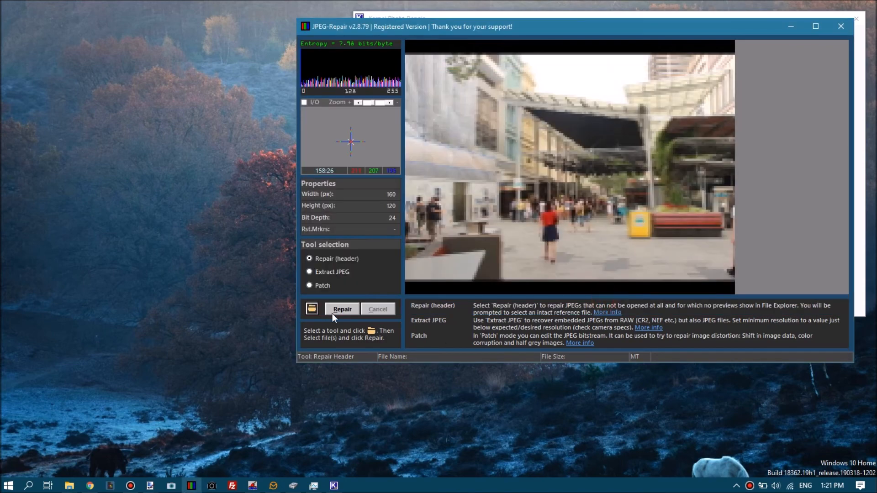
{"action": "left_click", "coordinate": [343, 310]}
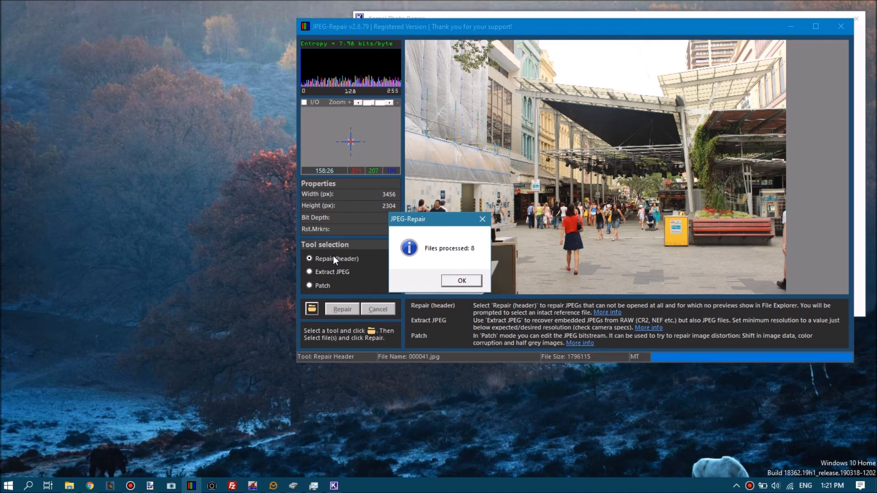
Step: Dismiss the completion message, minimising JPEG-Repair, and switch to the test-header2 folder in File Explorer
{"action": "left_click", "coordinate": [460, 281]}
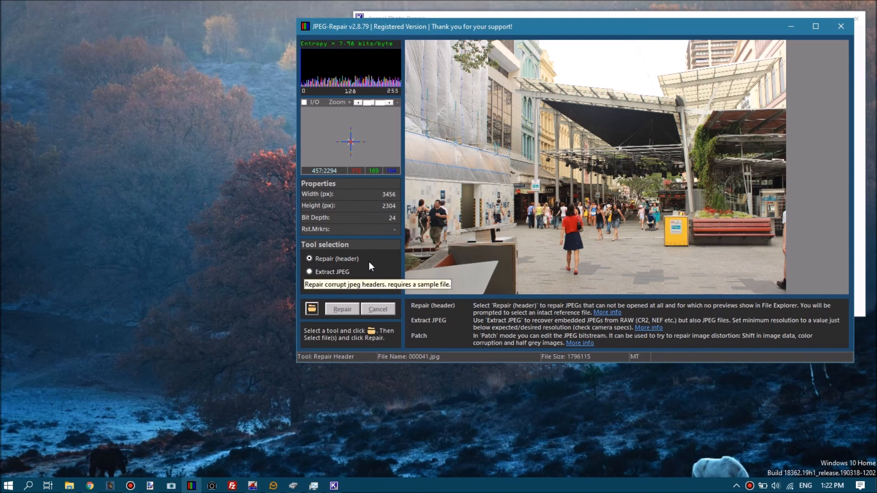
{"action": "left_click", "coordinate": [791, 26]}
{"action": "mouse_move", "coordinate": [69, 486]}
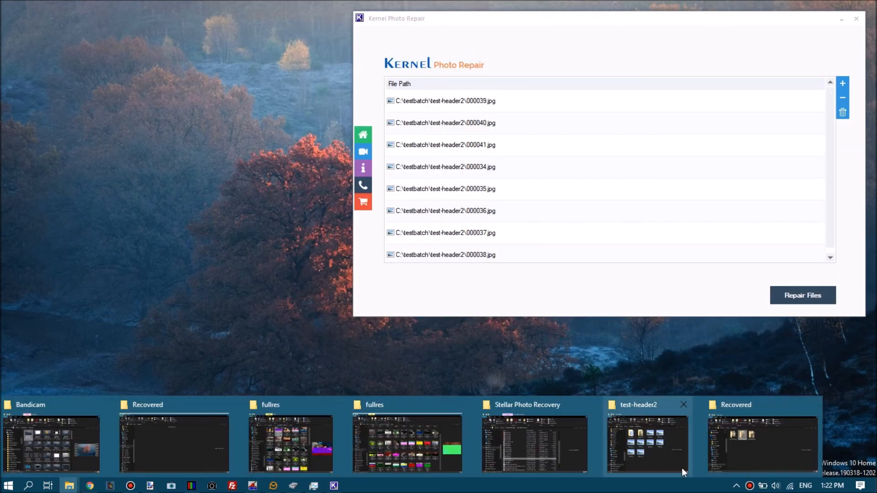
{"action": "left_click", "coordinate": [653, 467]}
{"action": "scroll", "coordinate": [347, 274], "scroll_direction": "up", "scroll_amount": 1}
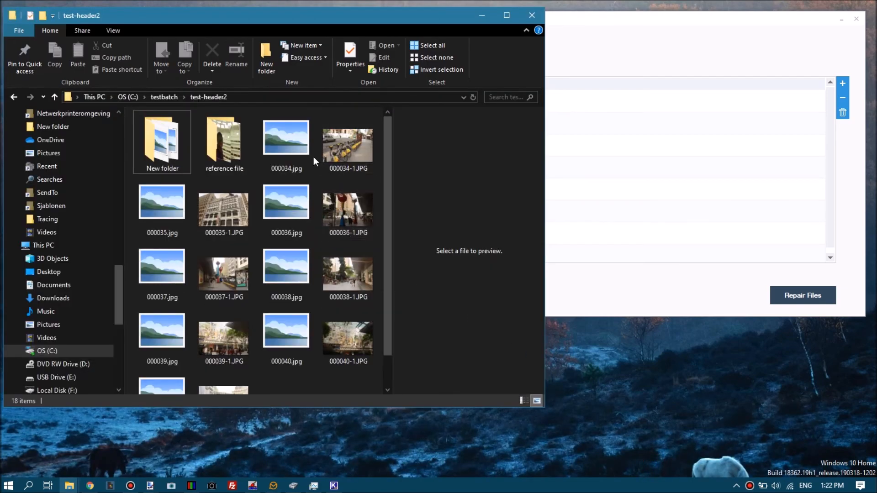
Step: View the repaired photo 000034-1.JPG in Windows Photo Viewer, then close it and minimise the test-header2 folder window
{"action": "double_click", "coordinate": [343, 152]}
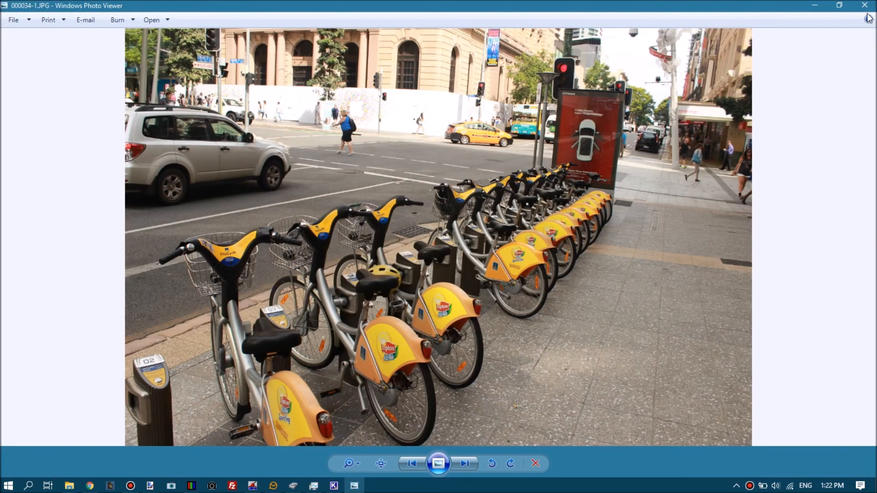
{"action": "left_click", "coordinate": [865, 7]}
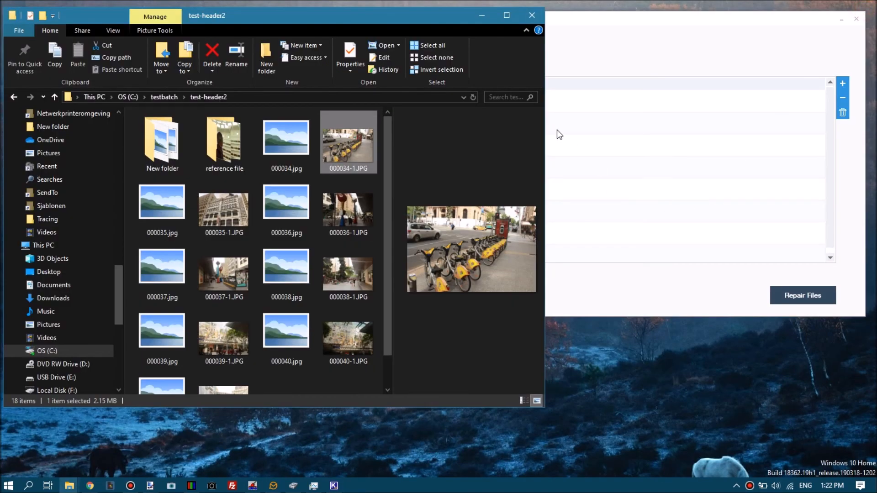
{"action": "left_click", "coordinate": [482, 15]}
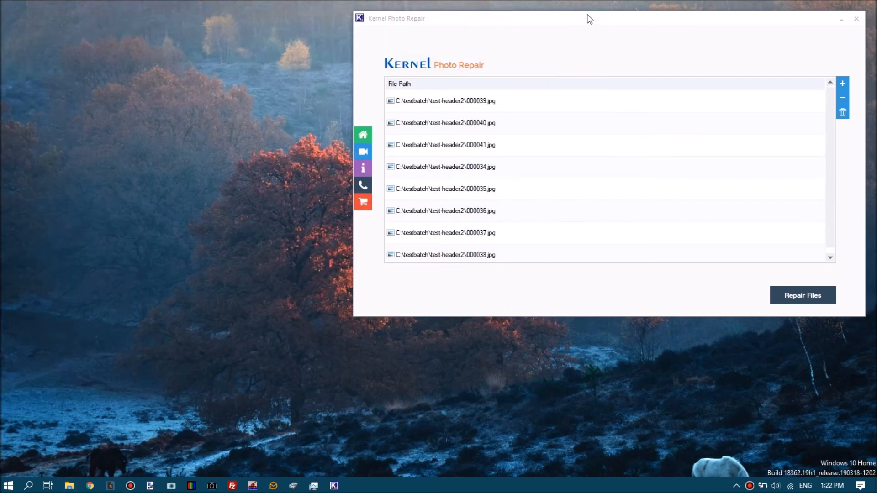